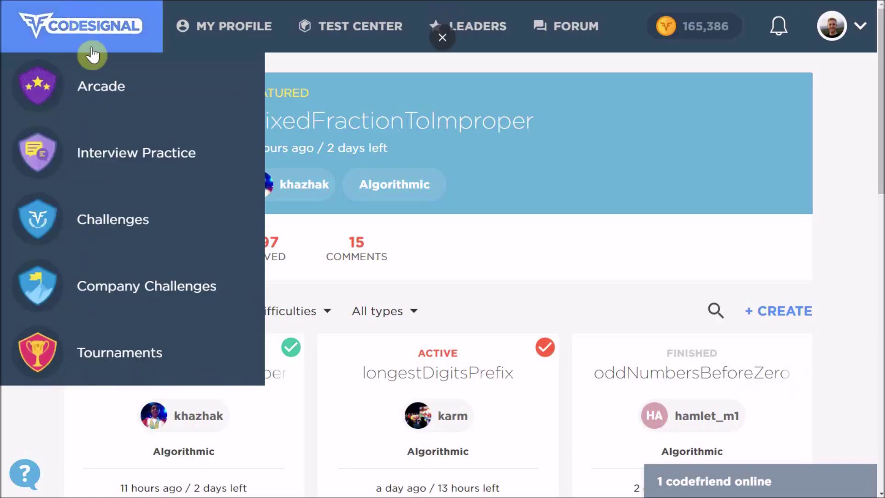
Step: Open CodeSignal's logo menu listing Arcade, Interview Practice, Challenges and Tournaments
{"action": "left_click", "coordinate": [194, 220]}
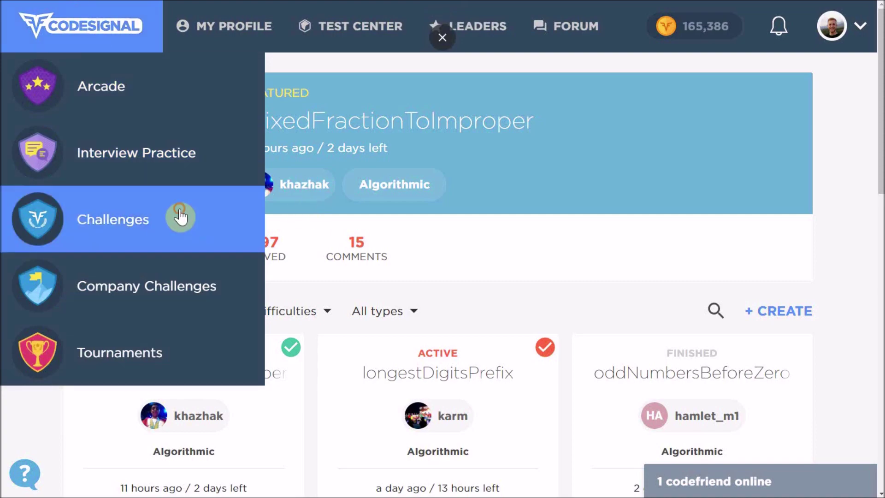
Step: Preview the featured mixedFractionToImproper challenge, then go back to the challenges listing
{"action": "left_click", "coordinate": [570, 240]}
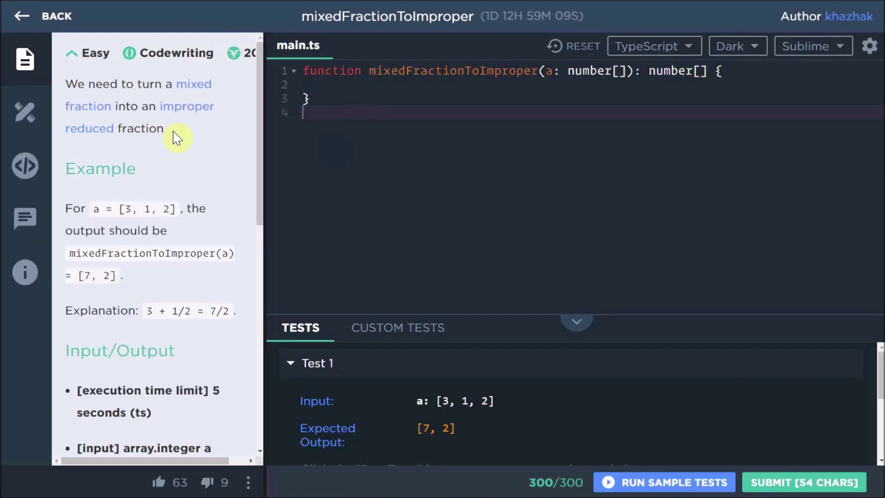
{"action": "left_click", "coordinate": [30, 21]}
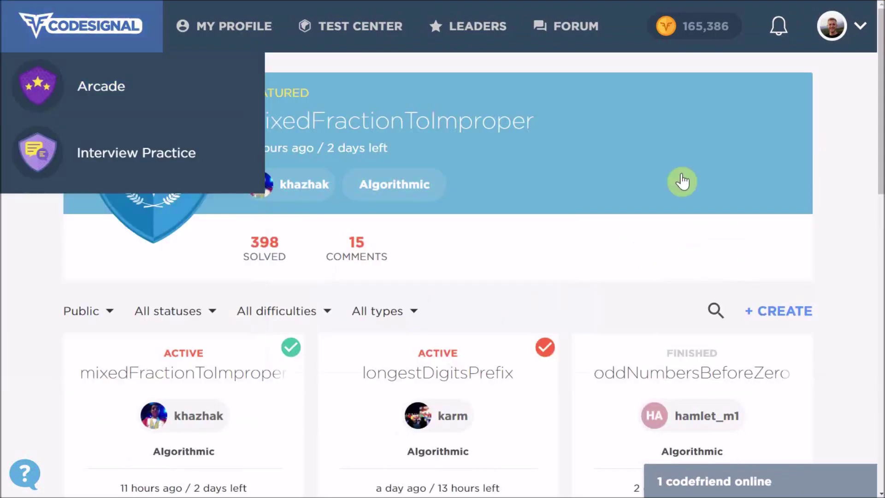
{"action": "scroll", "coordinate": [282, 286], "scroll_direction": "down", "scroll_amount": 3}
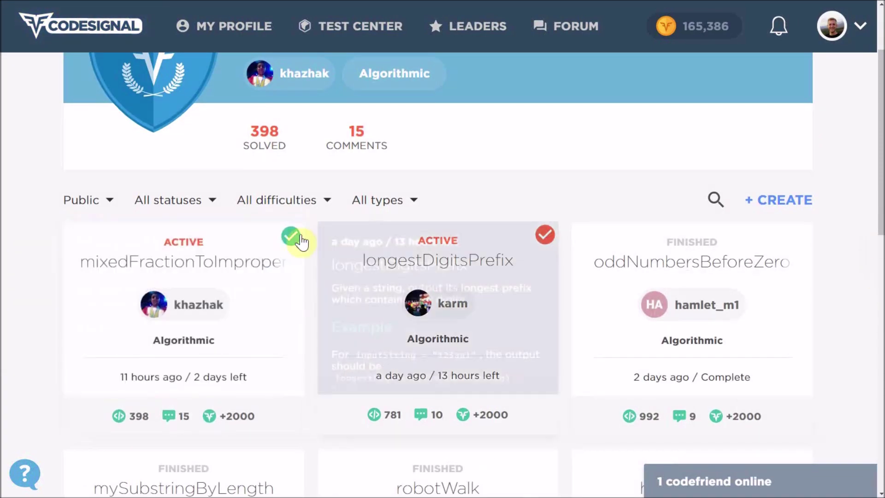
{"action": "scroll", "coordinate": [442, 222], "scroll_direction": "down", "scroll_amount": 1}
{"action": "scroll", "coordinate": [586, 249], "scroll_direction": "down", "scroll_amount": 2}
{"action": "scroll", "coordinate": [576, 398], "scroll_direction": "up", "scroll_amount": 5}
{"action": "scroll", "coordinate": [706, 367], "scroll_direction": "down", "scroll_amount": 2}
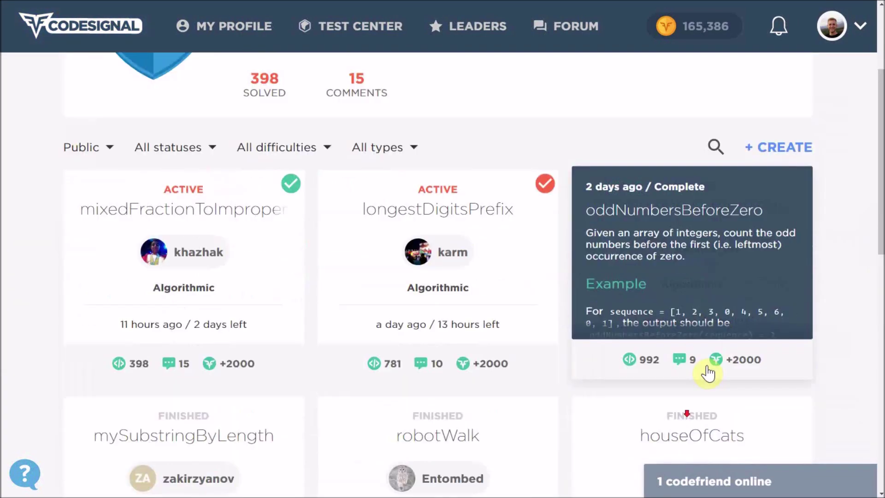
{"action": "scroll", "coordinate": [395, 300], "scroll_direction": "down", "scroll_amount": 3}
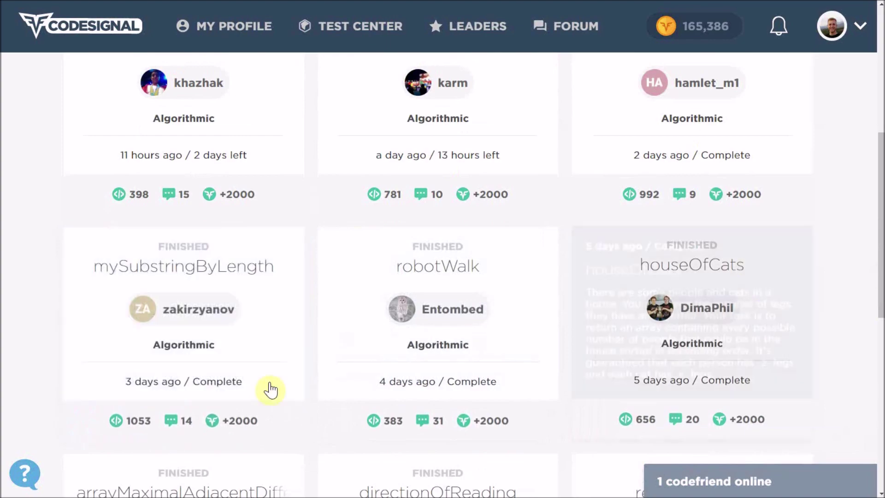
{"action": "scroll", "coordinate": [617, 360], "scroll_direction": "up", "scroll_amount": 2}
{"action": "scroll", "coordinate": [617, 361], "scroll_direction": "up", "scroll_amount": 2}
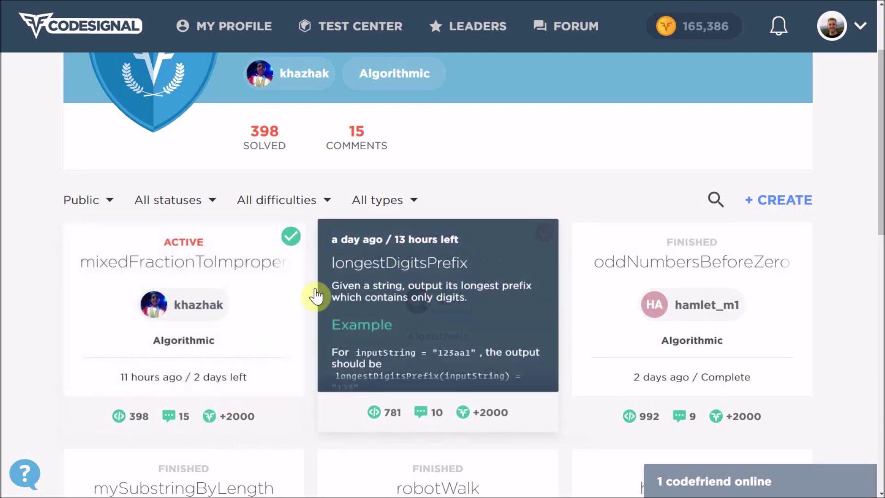
Step: Open the mixedFractionToImproper editor and highlight its number parameter and number[] return type
{"action": "left_click", "coordinate": [214, 273]}
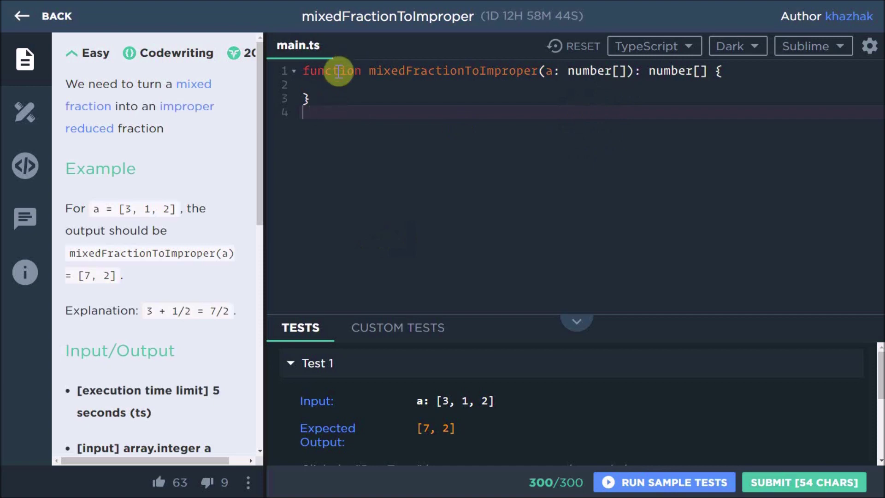
{"action": "left_click_drag", "start_coordinate": [369, 71], "coordinate": [538, 71]}
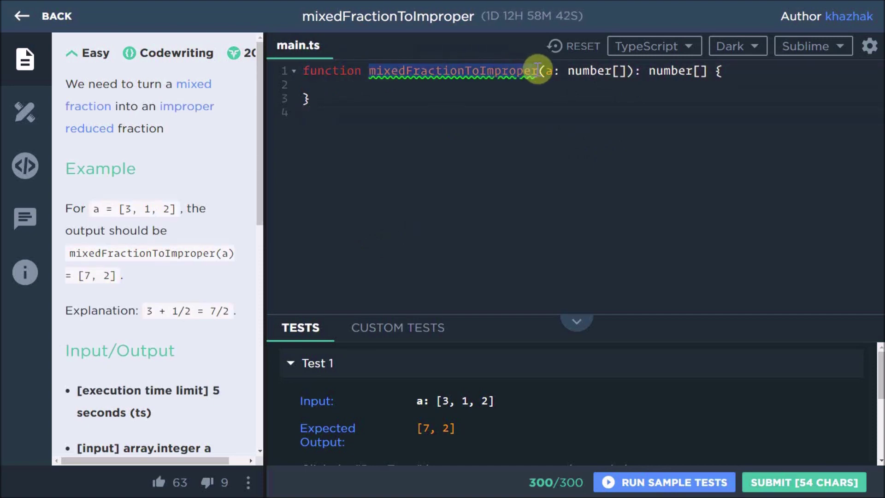
{"action": "left_click", "coordinate": [556, 73]}
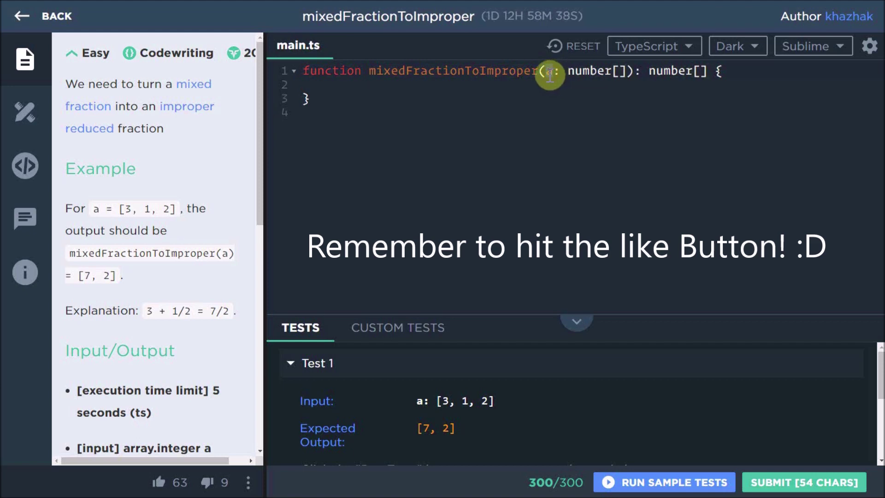
{"action": "double_click", "coordinate": [589, 72]}
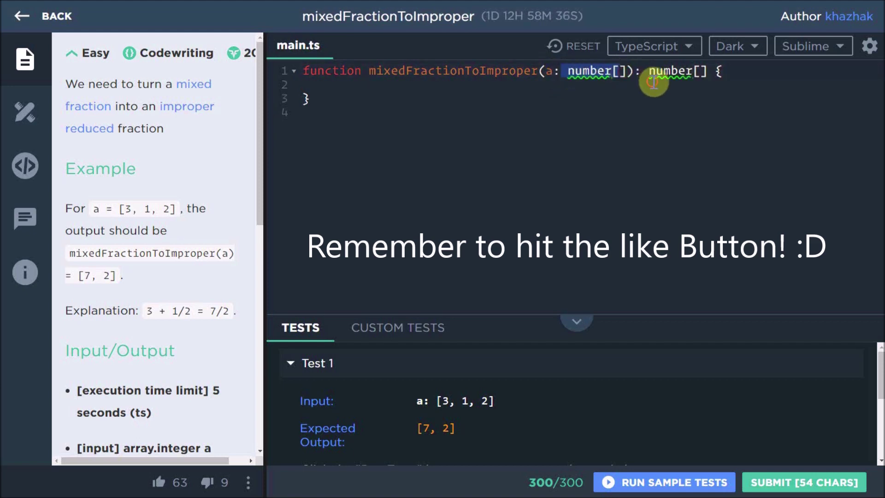
{"action": "left_click_drag", "start_coordinate": [648, 71], "coordinate": [706, 71]}
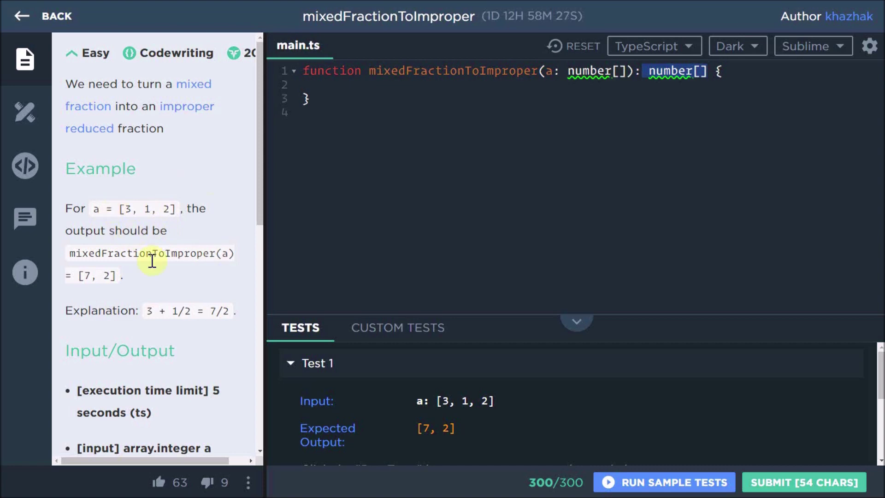
Step: Highlight the example input, numerator 1, output 2 and the 3 + 1/2 explanation
{"action": "left_click_drag", "start_coordinate": [91, 210], "coordinate": [153, 210]}
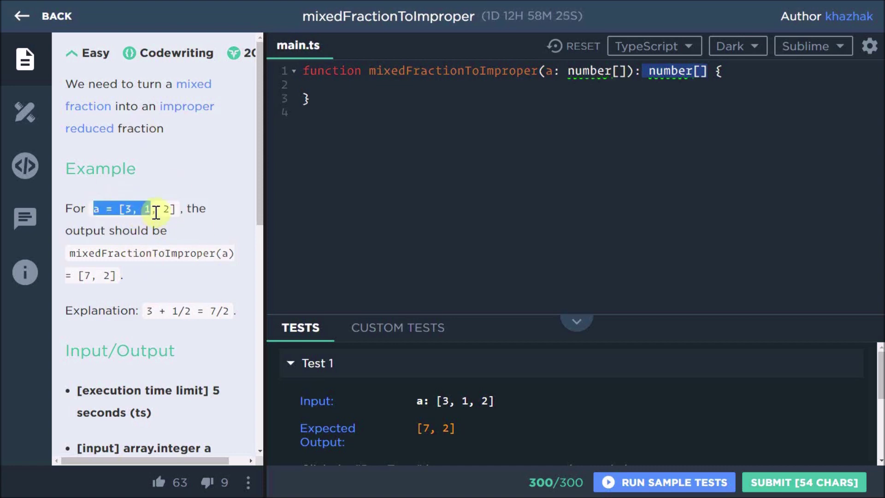
{"action": "left_click", "coordinate": [136, 219]}
{"action": "left_click_drag", "start_coordinate": [141, 209], "coordinate": [151, 210]}
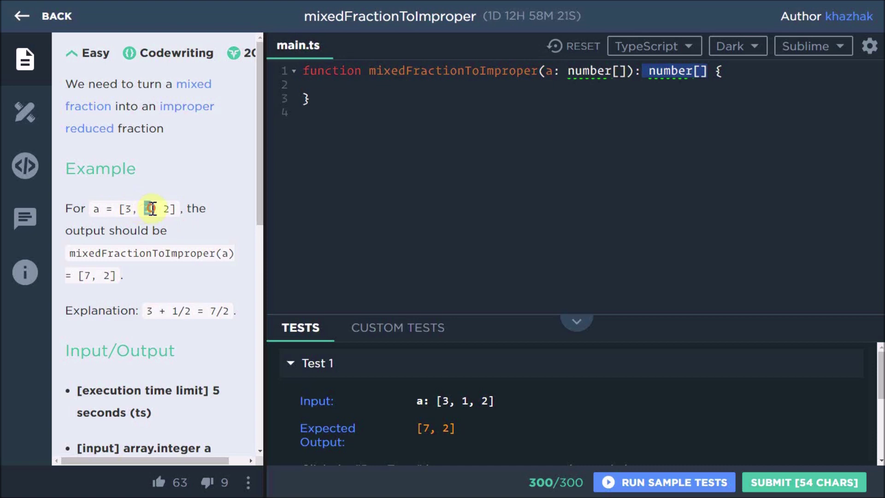
{"action": "left_click", "coordinate": [185, 231]}
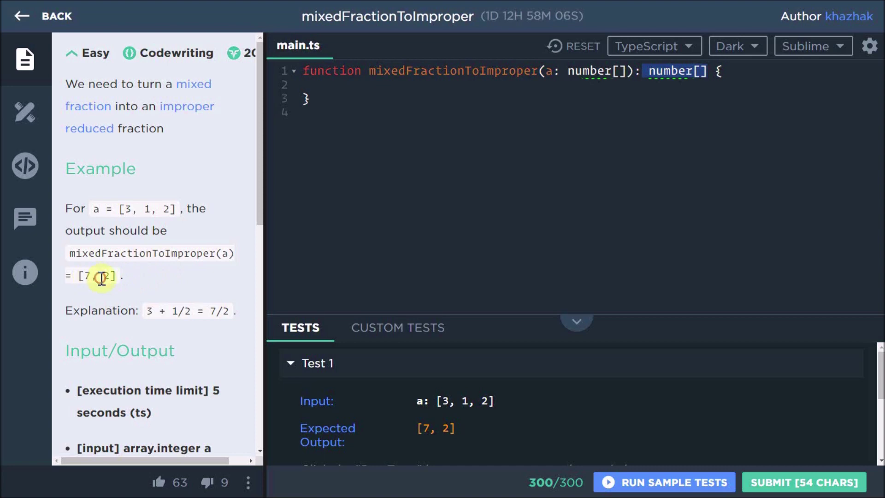
{"action": "left_click_drag", "start_coordinate": [104, 277], "coordinate": [116, 276]}
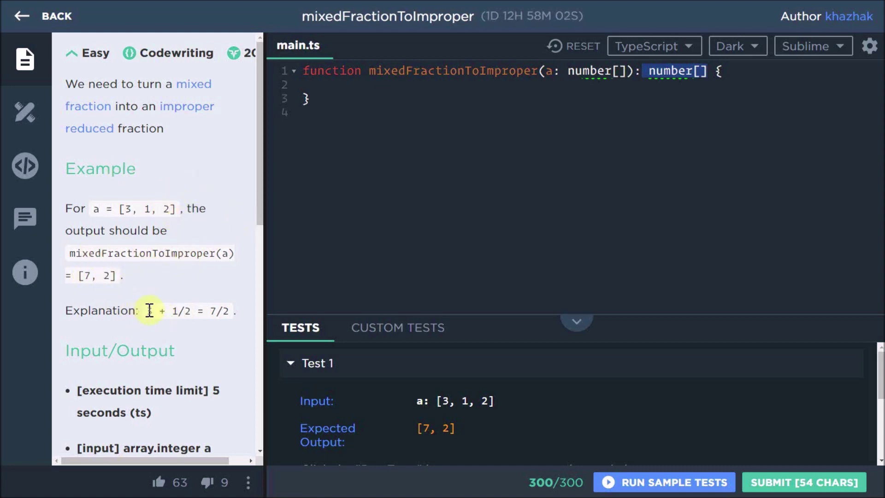
{"action": "left_click_drag", "start_coordinate": [146, 310], "coordinate": [228, 311]}
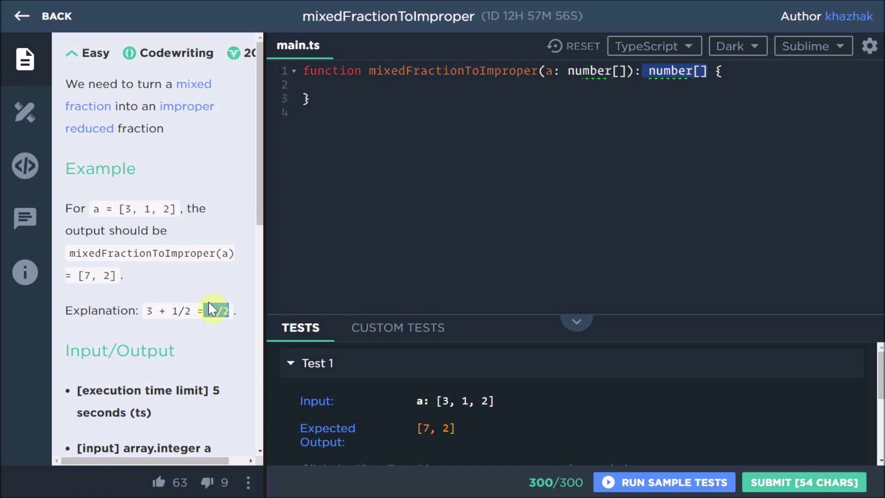
Step: Add '// numerator' and '// denominator' comment lines below the function
{"action": "left_click", "coordinate": [423, 185]}
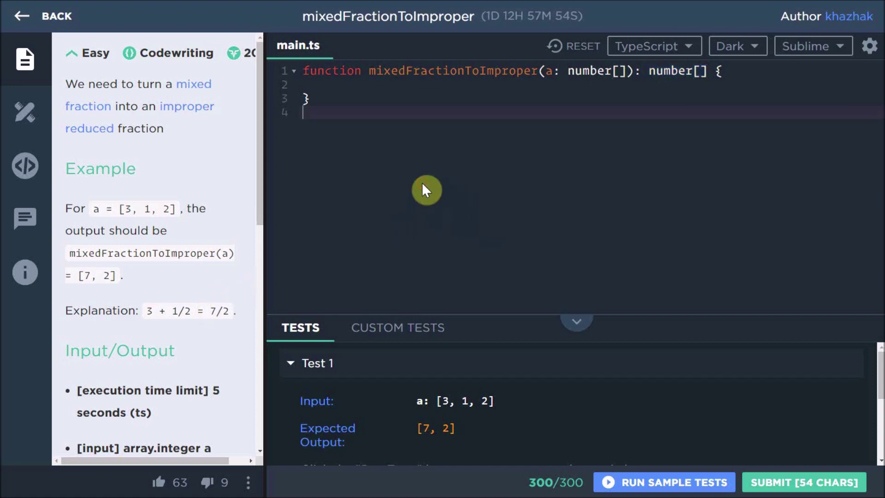
{"action": "key", "text": "Return"}
{"action": "type", "text": "// numera"}
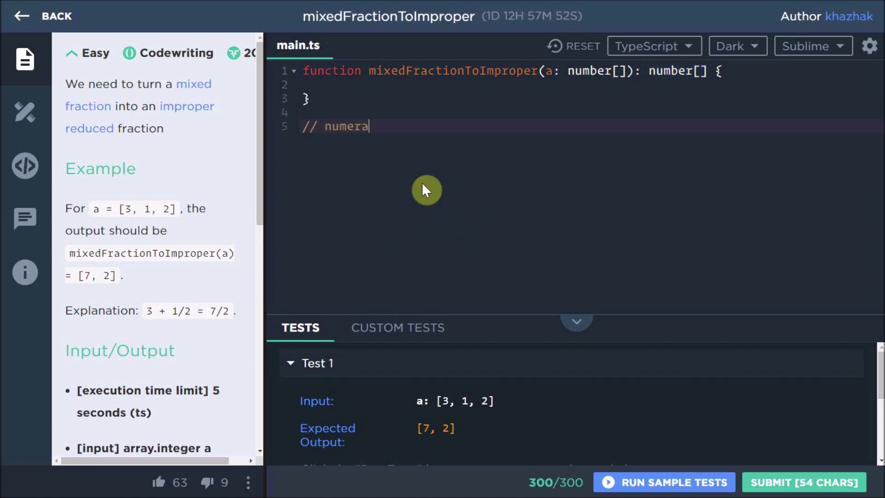
{"action": "type", "text": "tor"}
{"action": "key", "text": "Return"}
{"action": "type", "text": "// de"}
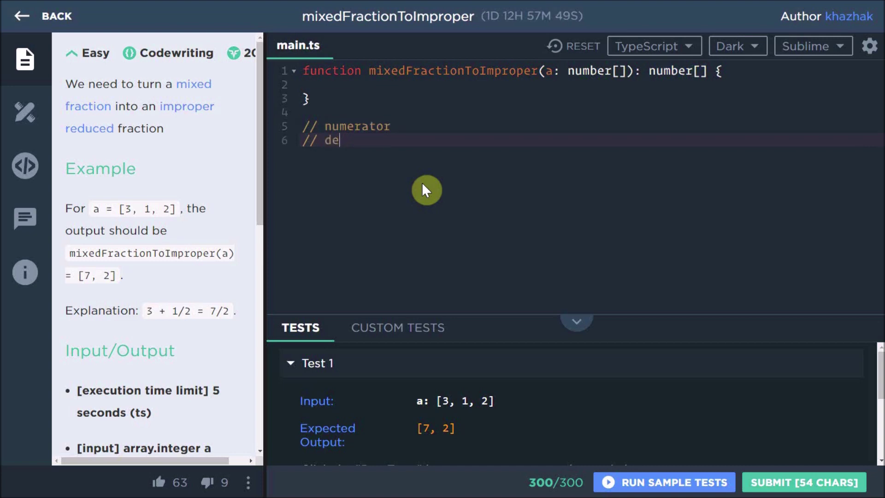
{"action": "type", "text": "nominator"}
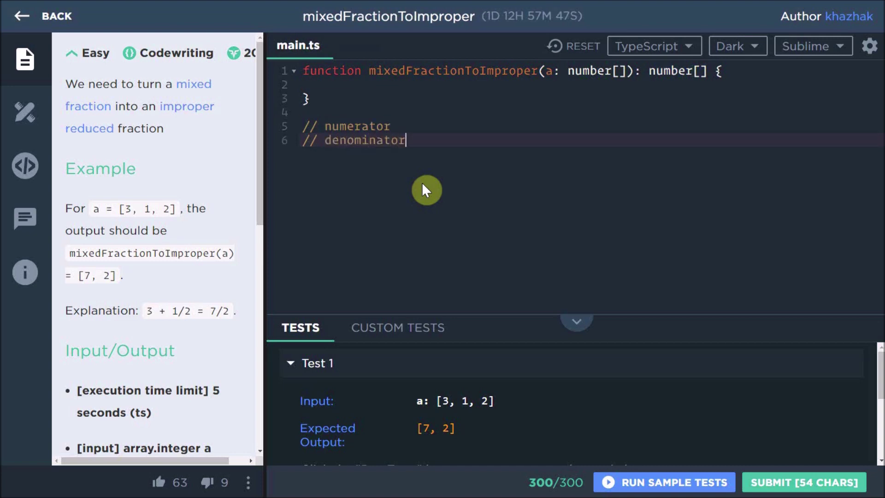
Step: Highlight numerator, denominator and the example's denominator 2, then clear the highlights
{"action": "double_click", "coordinate": [356, 127]}
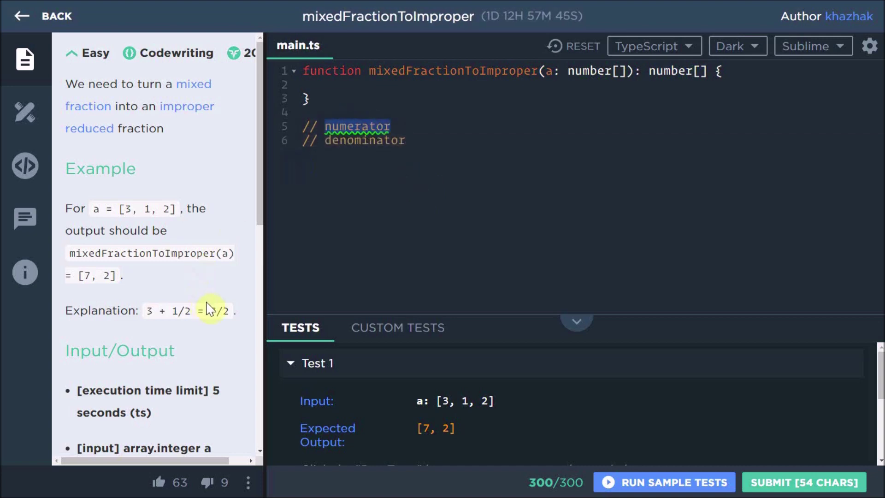
{"action": "double_click", "coordinate": [367, 141]}
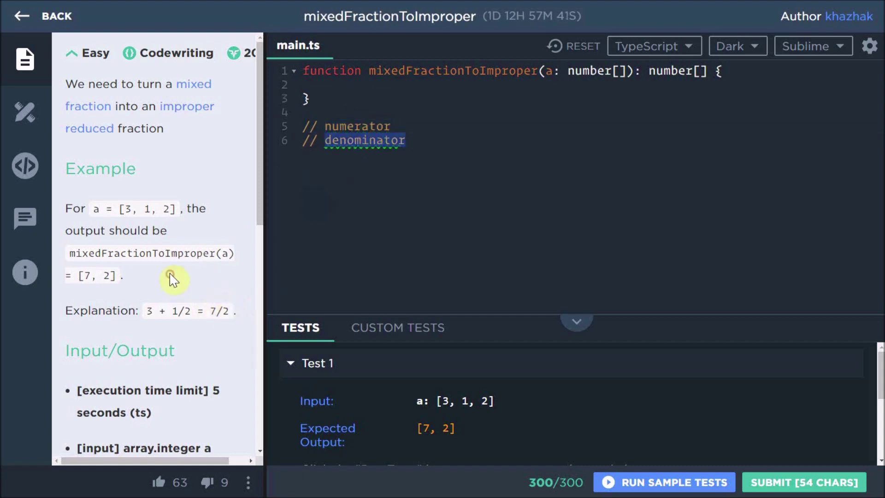
{"action": "double_click", "coordinate": [162, 208]}
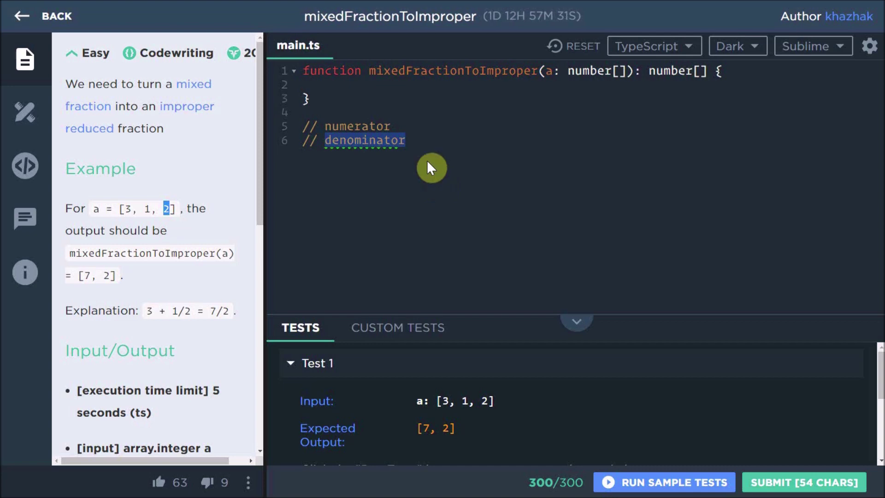
{"action": "left_click", "coordinate": [420, 138]}
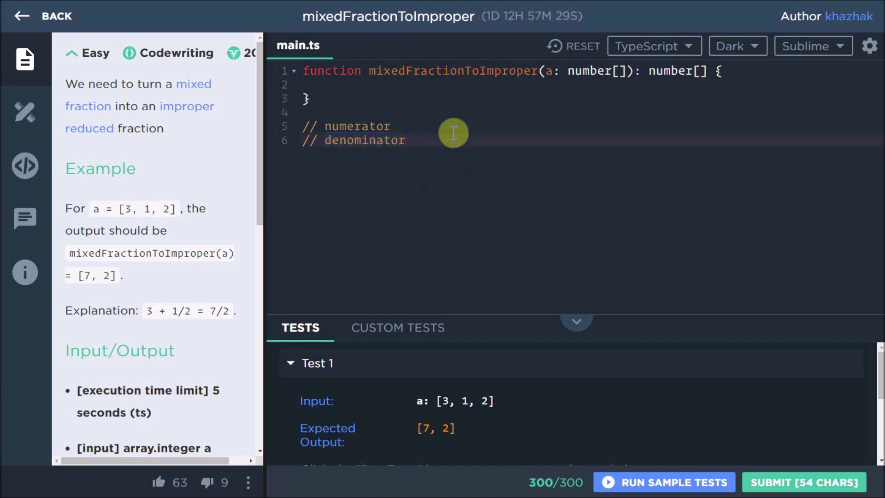
Step: Replace the two comments with input and output array format comments, removing stray characters
{"action": "left_click_drag", "start_coordinate": [407, 140], "coordinate": [302, 126]}
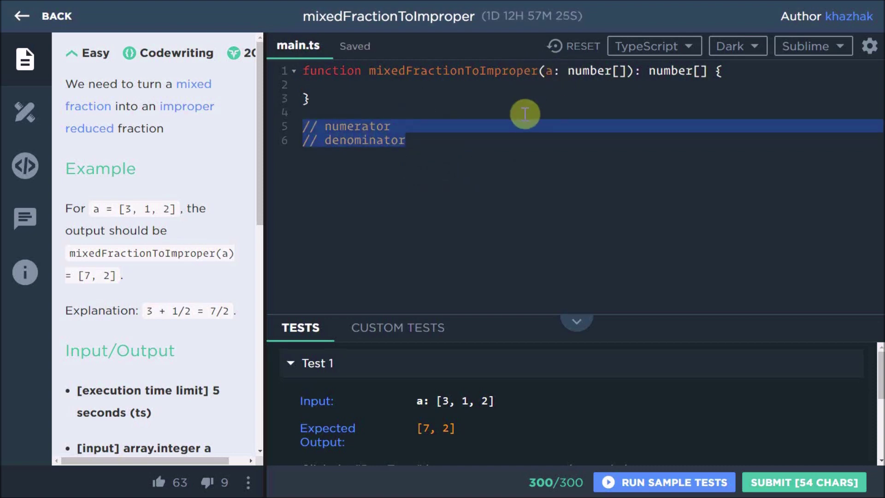
{"action": "type", "text": "// inp"}
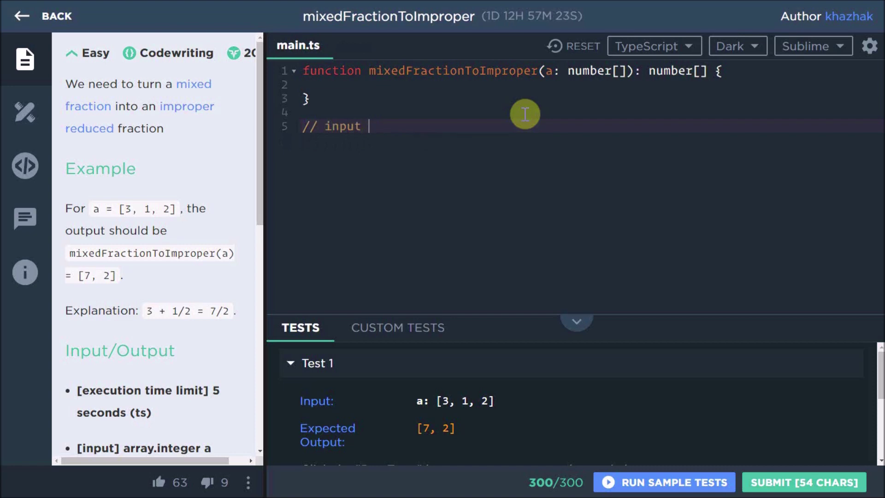
{"action": "type", "text": "  nu"}
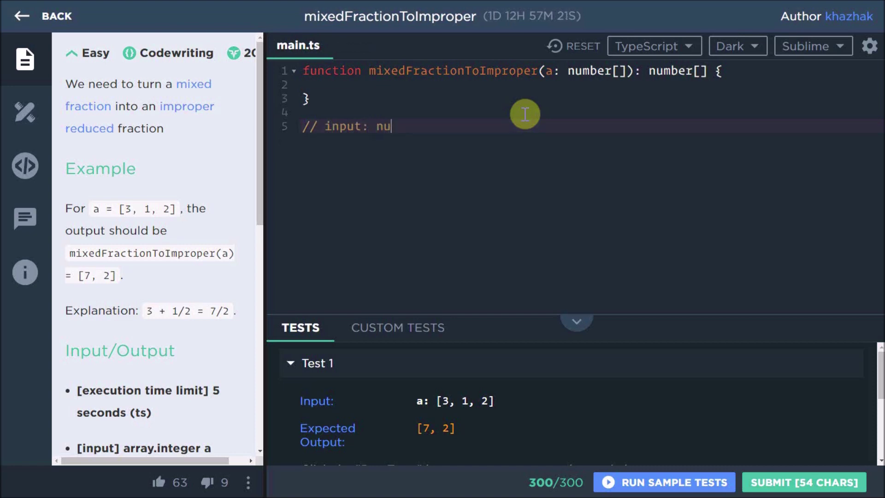
{"action": "type", "text": "er"}
{"action": "key", "text": "Left"}
{"action": "key", "text": "Left"}
{"action": "key", "text": "Left"}
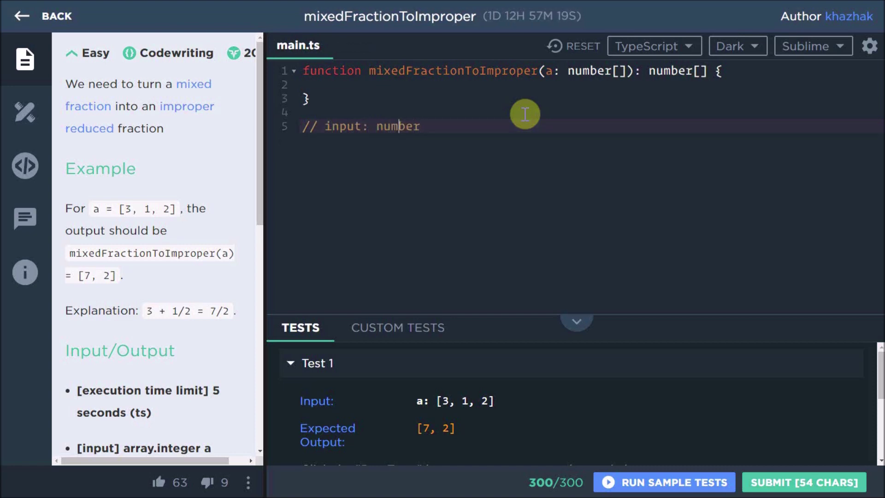
{"action": "type", "text": "["}
{"action": "key", "text": "End"}
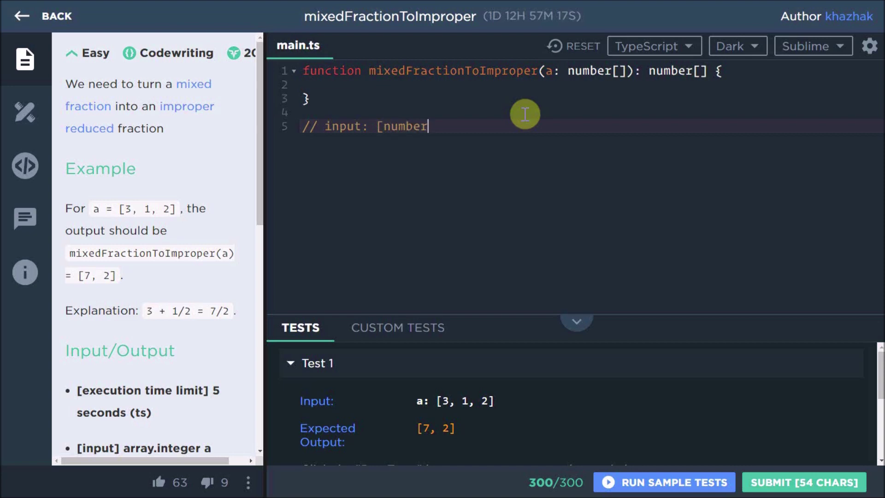
{"action": "type", "text": ".,"}
{"action": "key", "text": "BackSpace"}
{"action": "type", "text": "numerator,"}
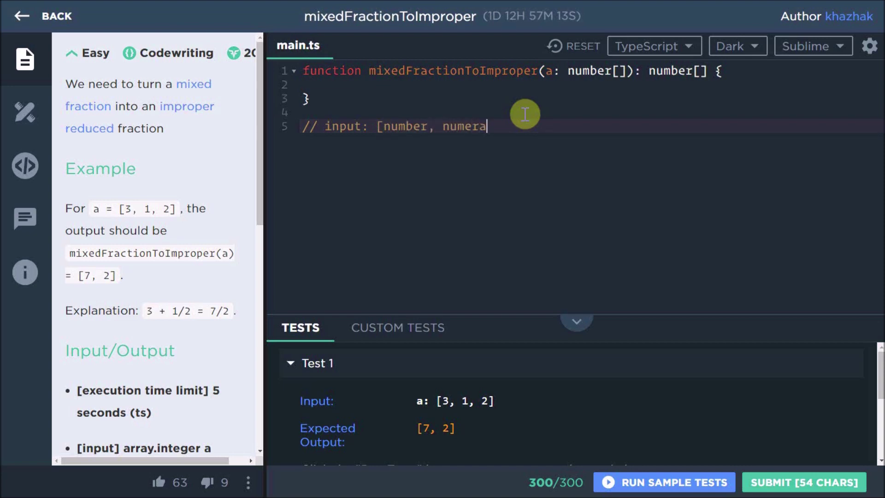
{"action": "type", "text": " deno"}
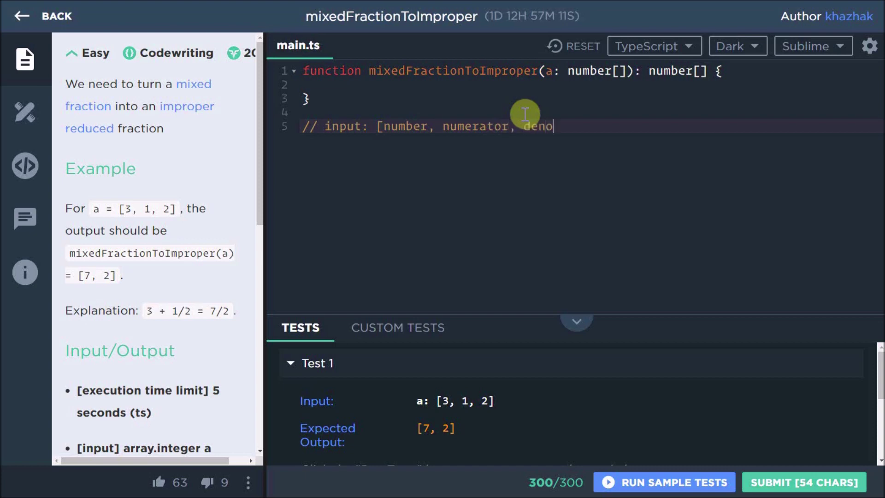
{"action": "type", "text": "minator"}
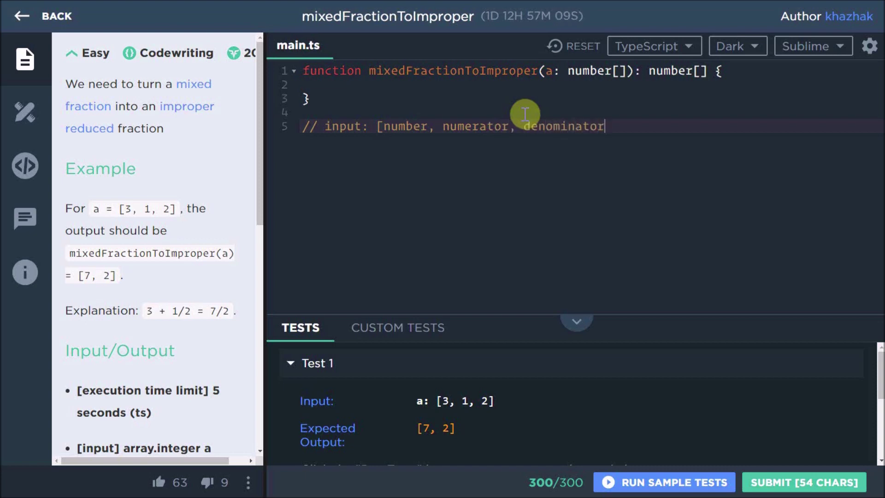
{"action": "type", "text": "]"}
{"action": "key", "text": "Return"}
{"action": "type", "text": "// output"}
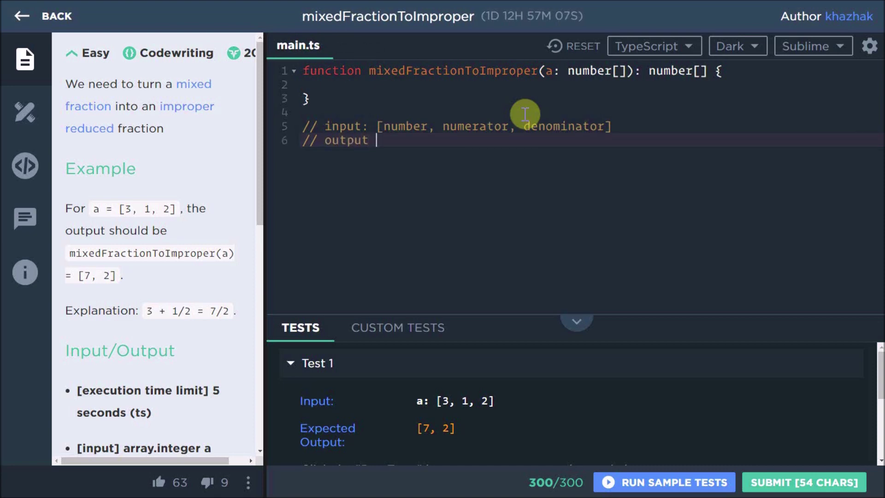
{"action": "key", "text": "BackSpace"}
{"action": "type", "text": "["}
{"action": "key", "text": "BackSpace"}
{"action": "type", "text": "number"}
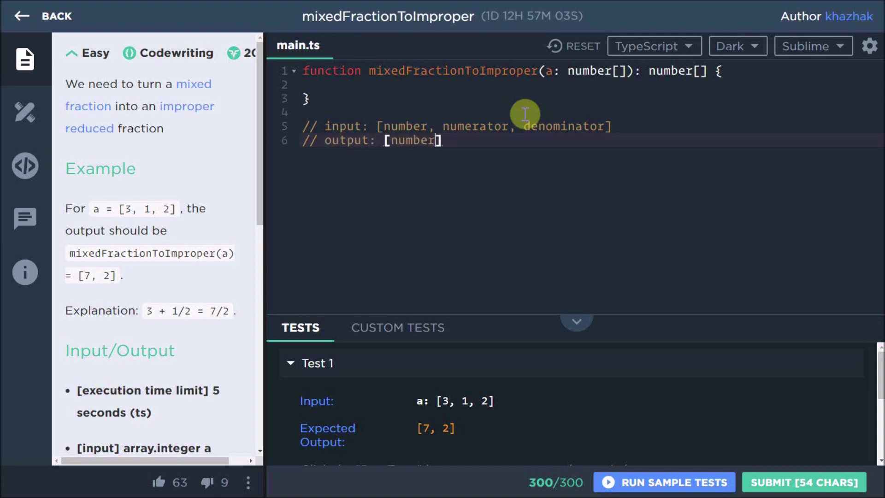
{"action": "key", "text": "BackSpace"}
{"action": "key", "text": "BackSpace"}
{"action": "key", "text": "BackSpace"}
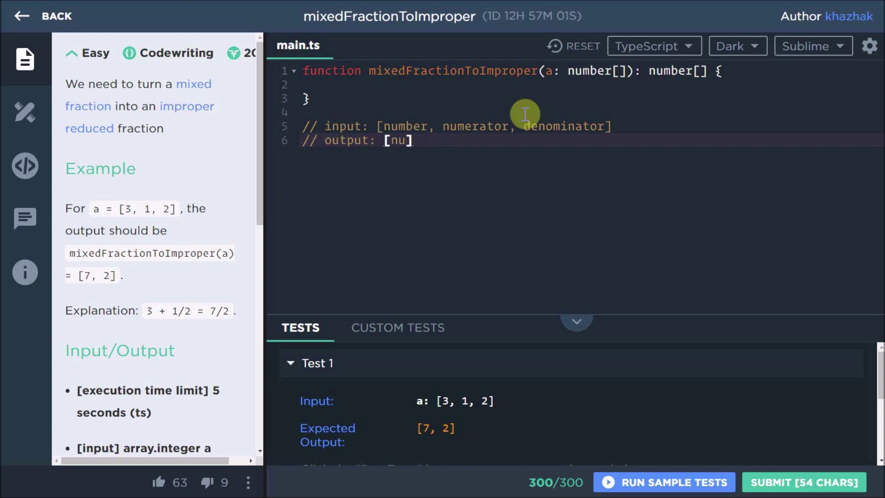
{"action": "type", "text": "mera"}
{"action": "type", "text": "tor, d"}
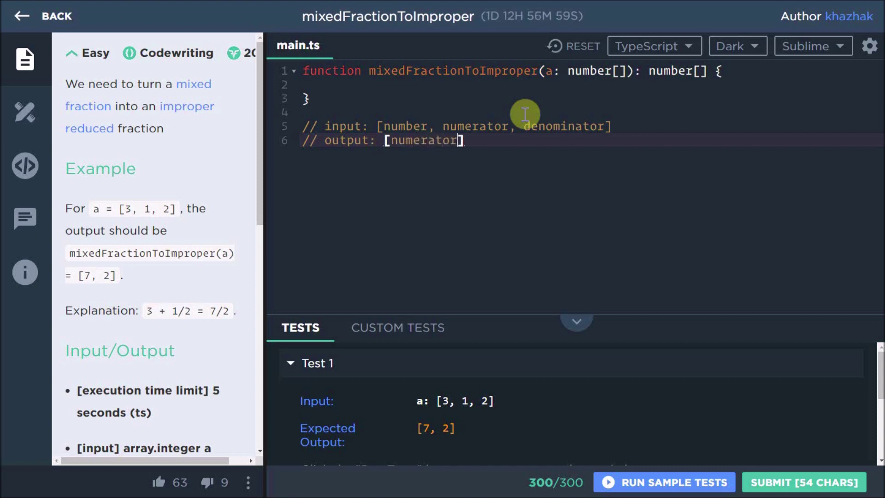
{"action": "type", "text": "enomi"}
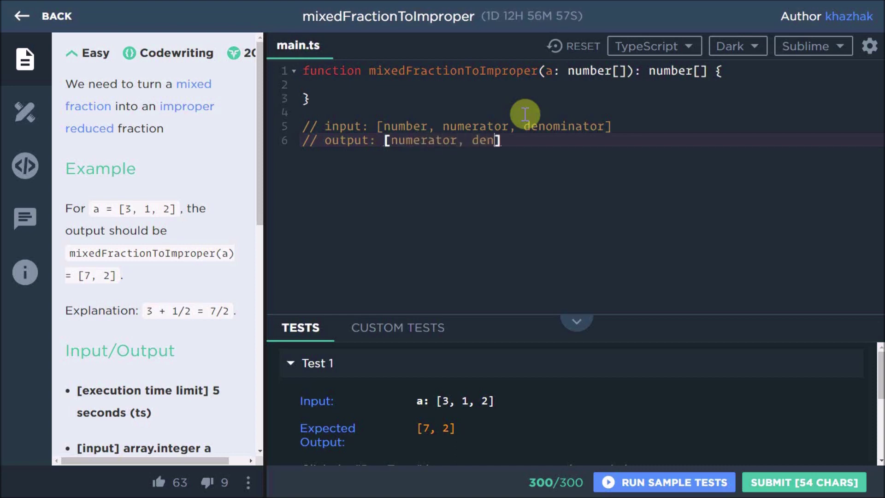
{"action": "type", "text": "ator"}
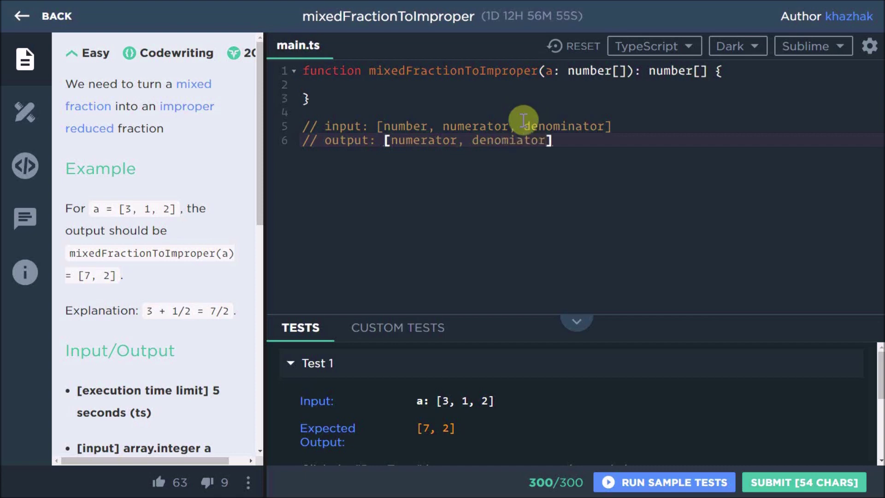
Step: Fix the 'denomiator' typo and review the number, numerator and denominator labels
{"action": "left_click", "coordinate": [520, 141]}
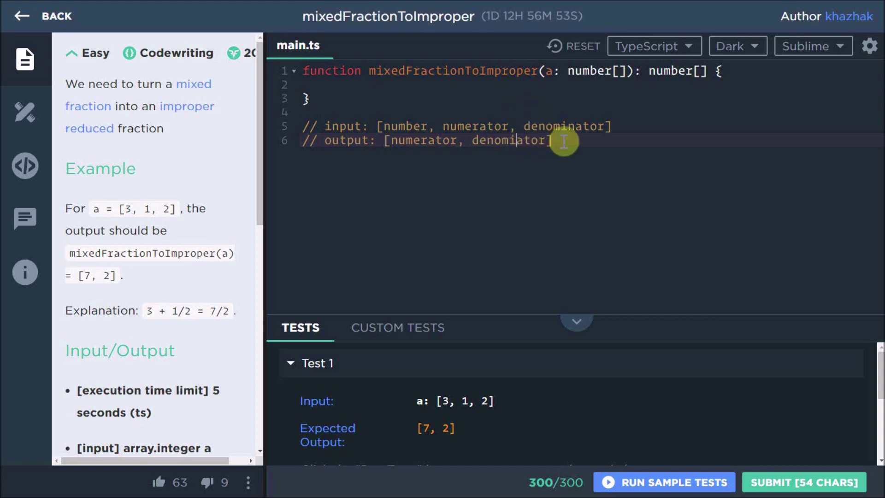
{"action": "key", "text": "BackSpace"}
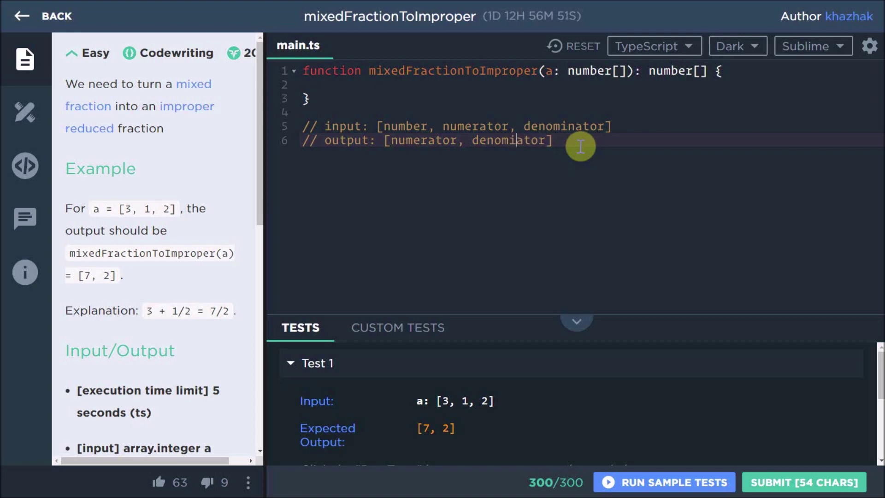
{"action": "type", "text": "in"}
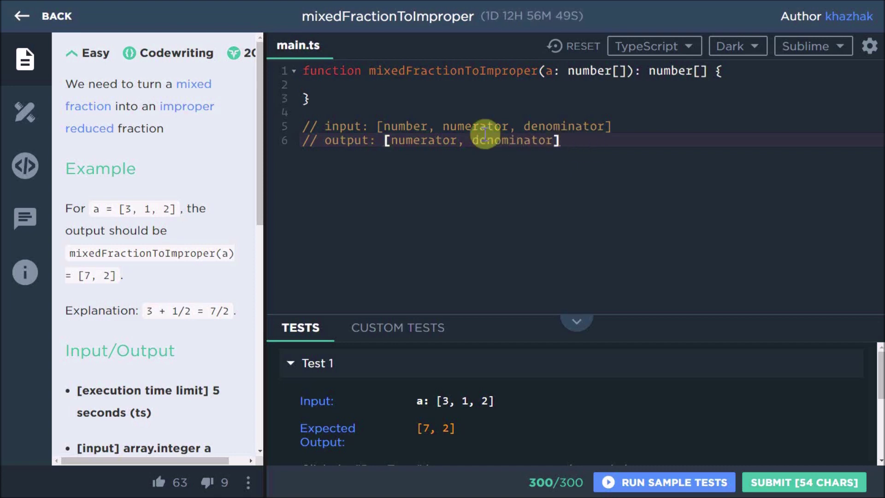
{"action": "double_click", "coordinate": [518, 142]}
{"action": "double_click", "coordinate": [546, 126]}
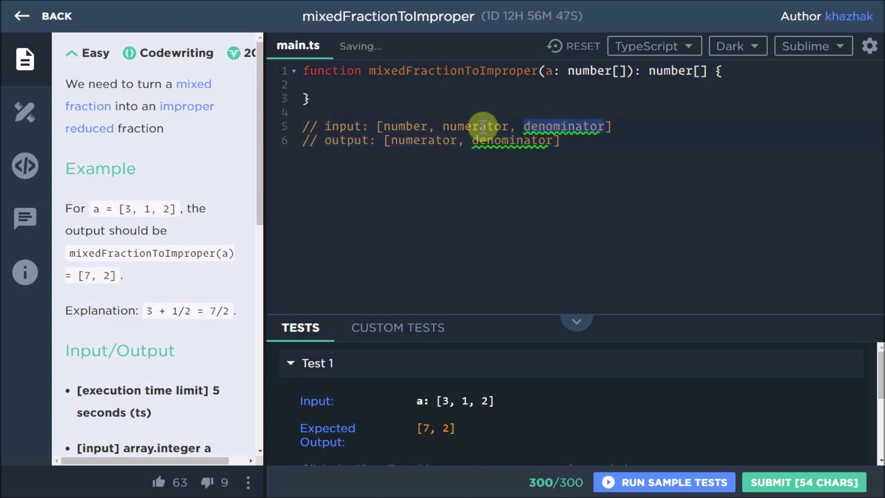
{"action": "double_click", "coordinate": [396, 127]}
{"action": "double_click", "coordinate": [474, 126]}
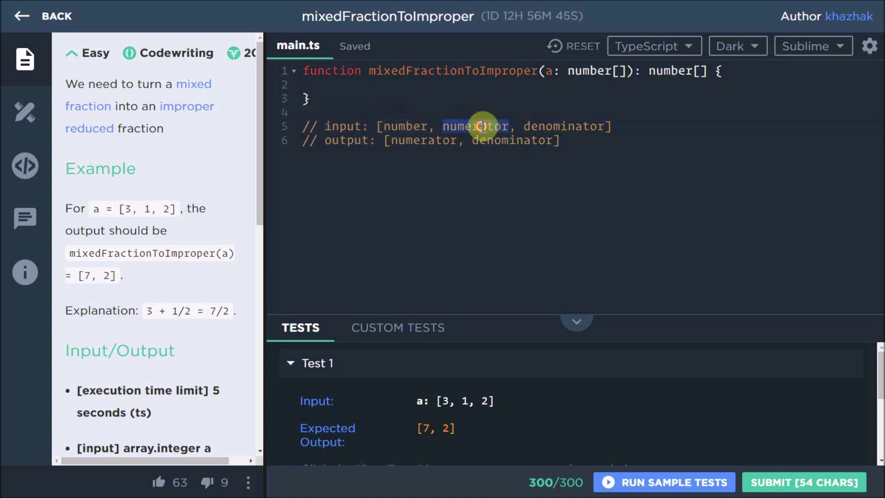
{"action": "double_click", "coordinate": [564, 126]}
{"action": "double_click", "coordinate": [410, 142]}
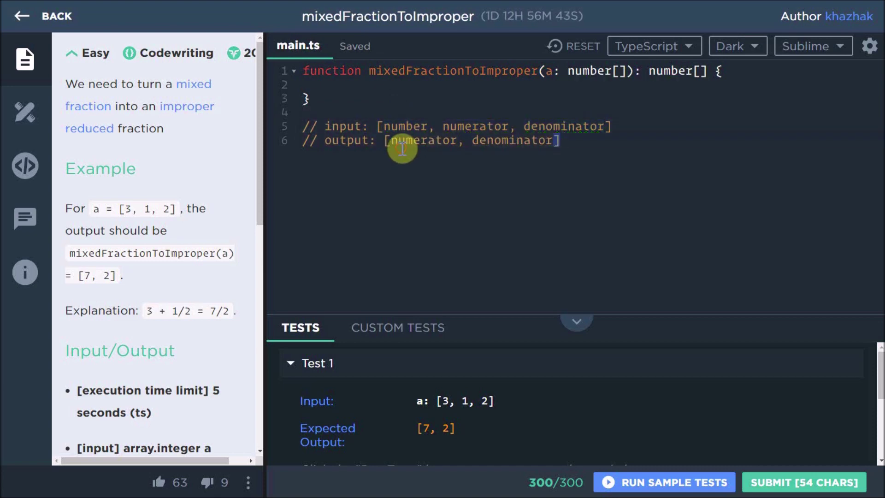
{"action": "double_click", "coordinate": [525, 141]}
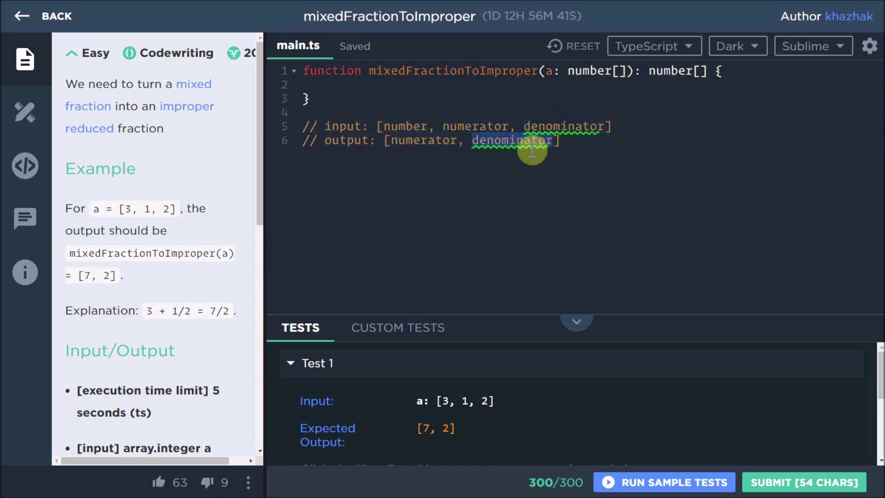
Step: Write an indented const denominator = a[2] in the function body, checking it against the example
{"action": "left_click", "coordinate": [519, 90]}
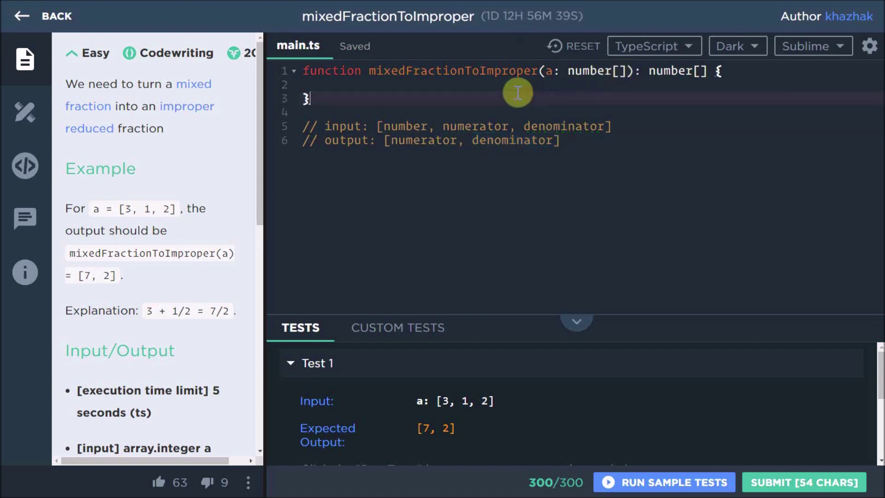
{"action": "key", "text": "Tab"}
{"action": "type", "text": "const d"}
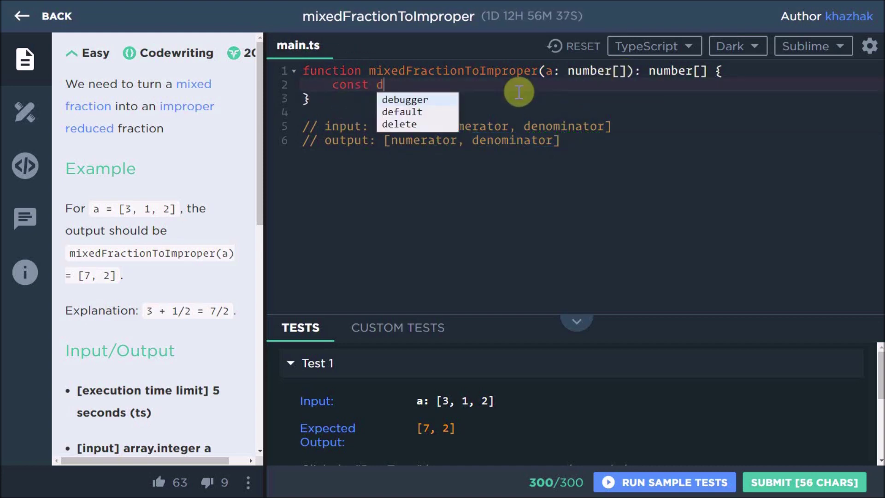
{"action": "type", "text": "enominator"}
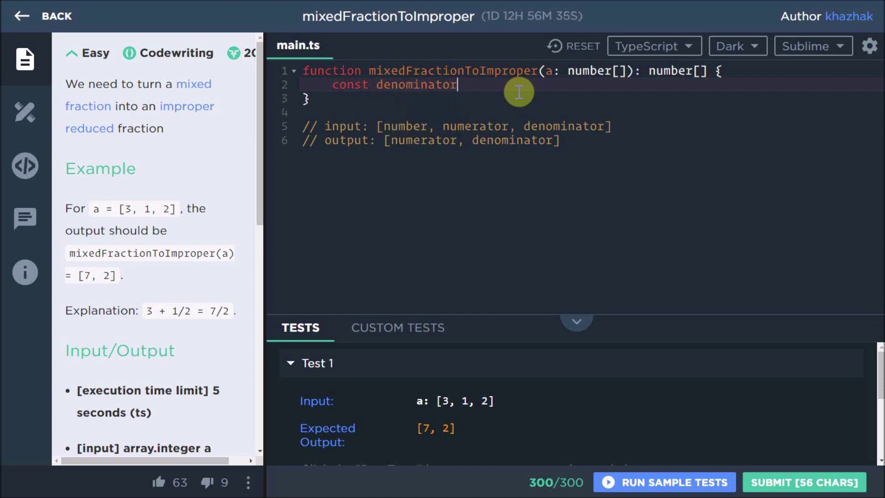
{"action": "type", "text": " = a[2"}
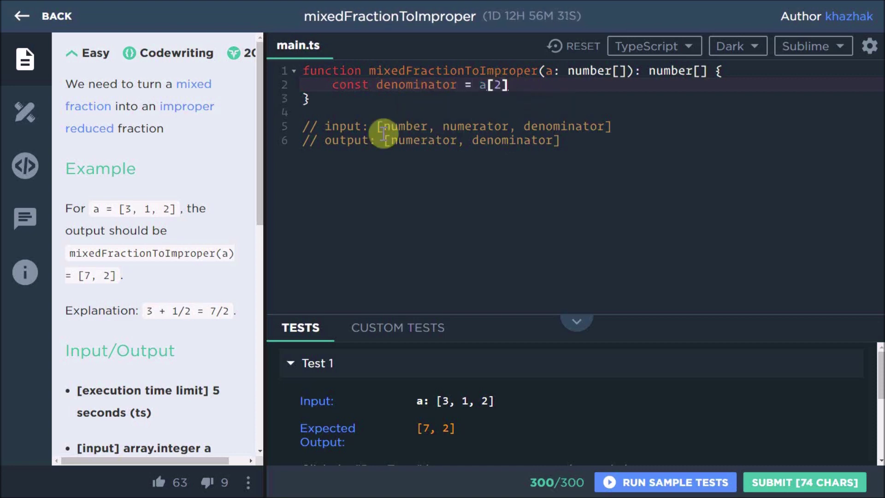
{"action": "double_click", "coordinate": [470, 126]}
{"action": "left_click", "coordinate": [519, 84]}
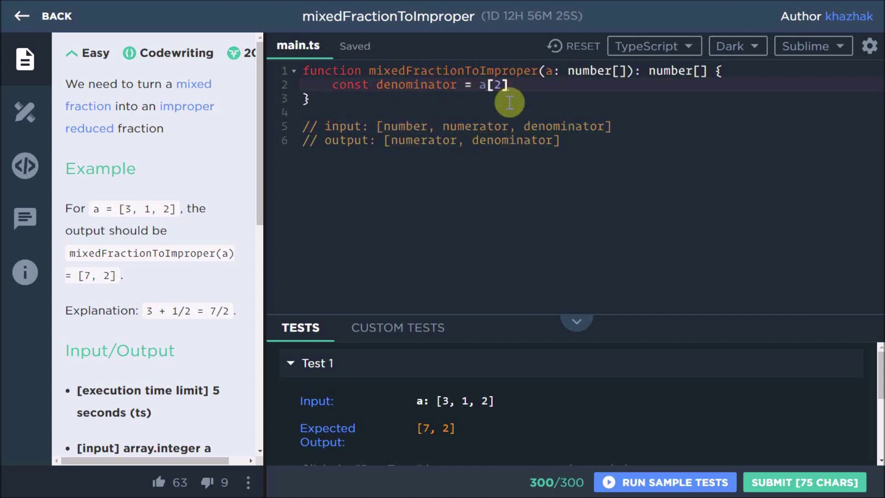
{"action": "double_click", "coordinate": [424, 140]}
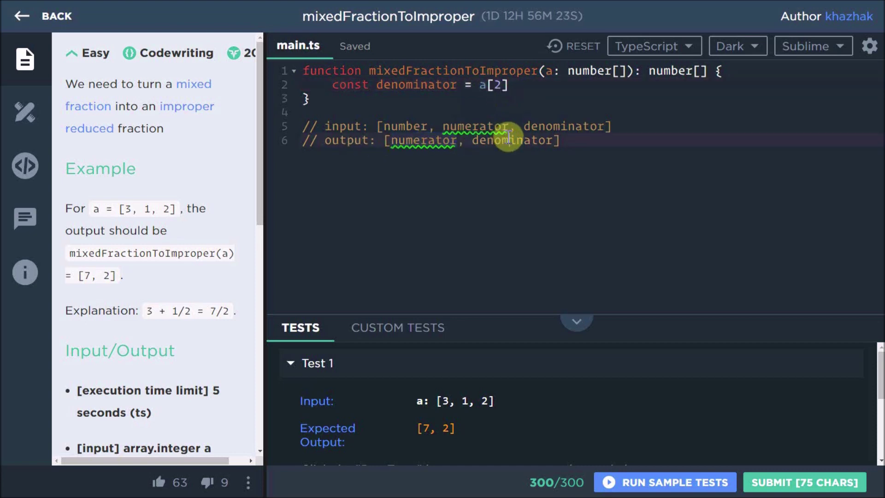
{"action": "double_click", "coordinate": [484, 141]}
{"action": "double_click", "coordinate": [470, 127]}
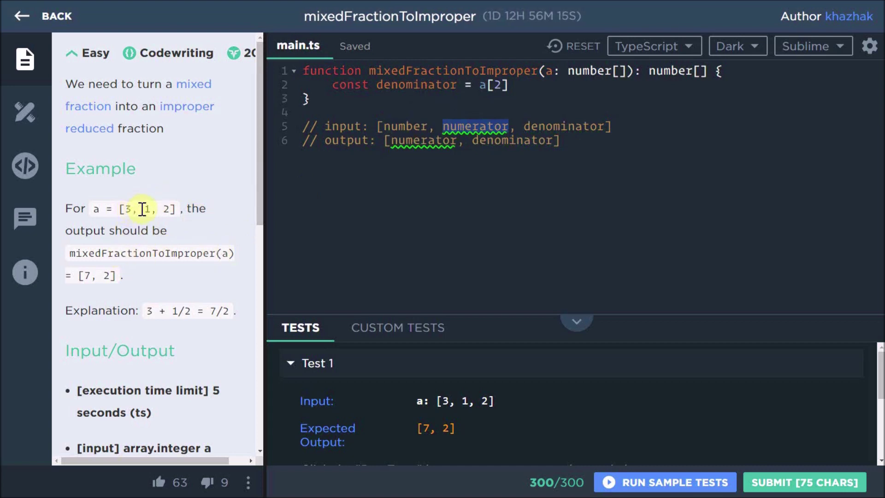
{"action": "left_click_drag", "start_coordinate": [133, 210], "coordinate": [125, 214]}
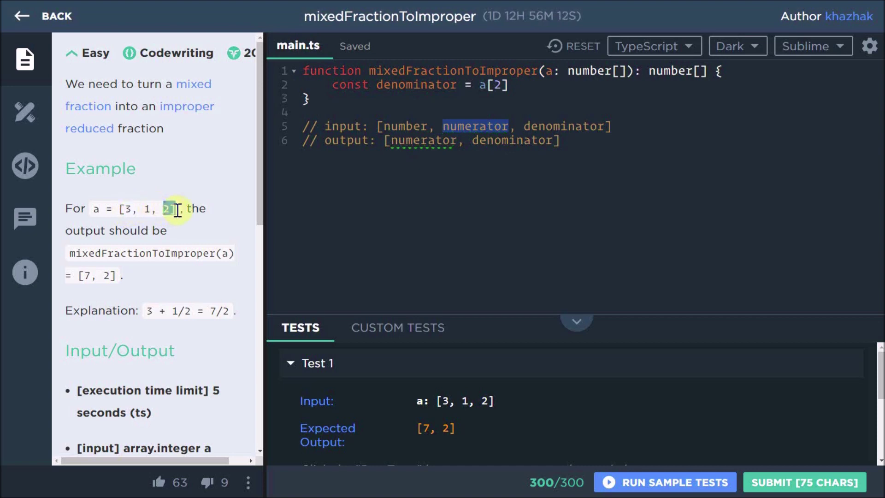
{"action": "double_click", "coordinate": [148, 208]}
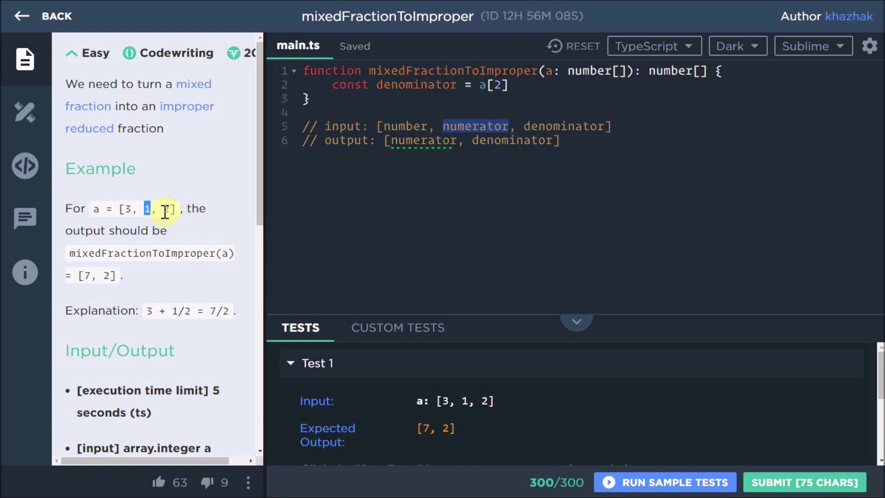
{"action": "left_click", "coordinate": [539, 85]}
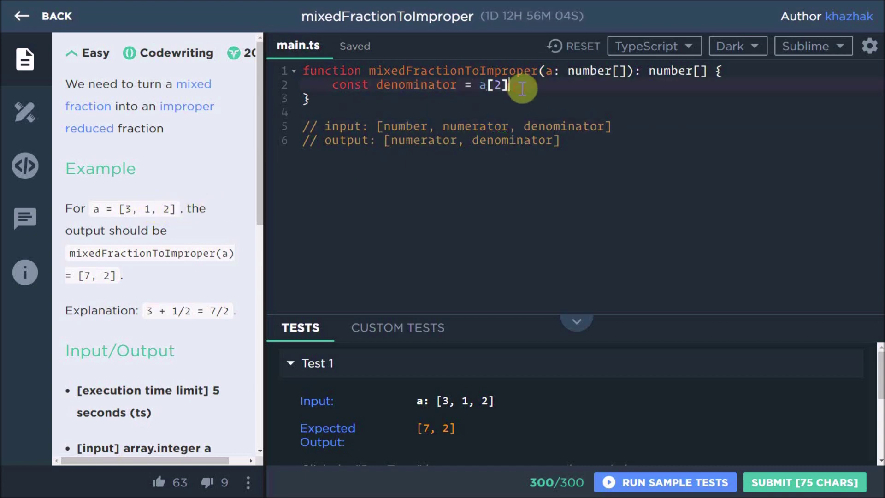
Step: Add const number = a[0] above the denominator declaration
{"action": "key", "text": "Return"}
{"action": "type", "text": "const nu"}
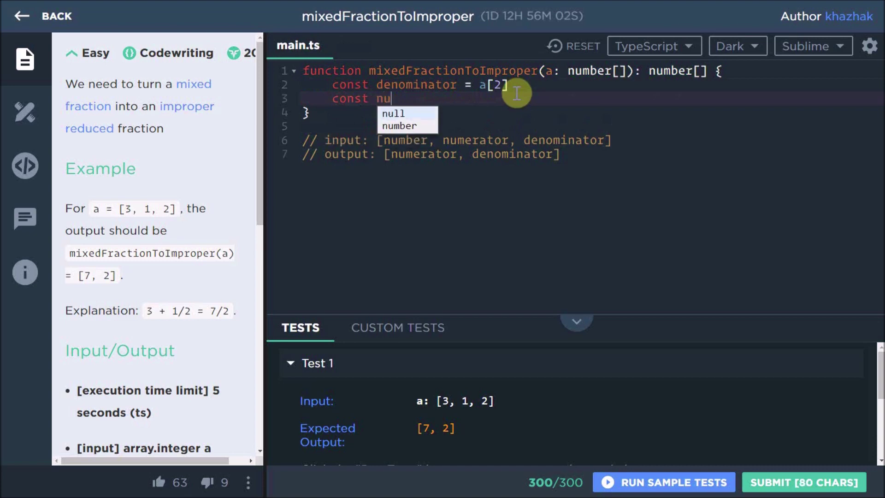
{"action": "type", "text": "mber = "}
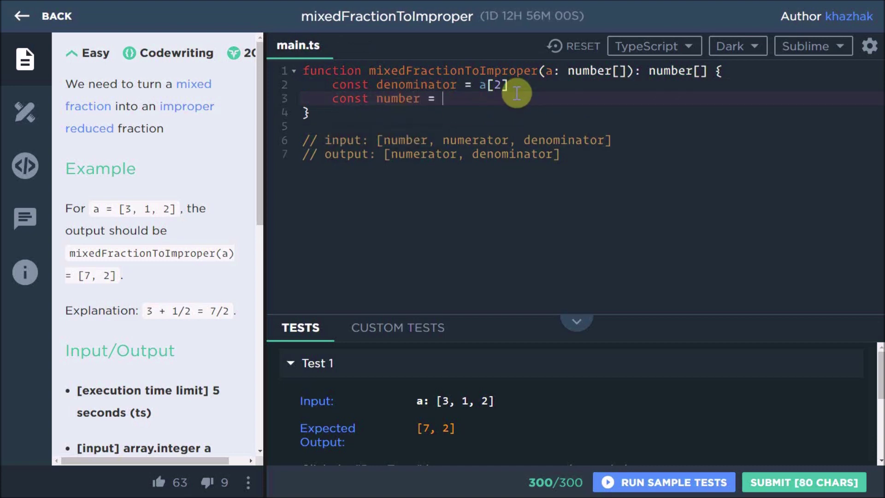
{"action": "type", "text": "a[0"}
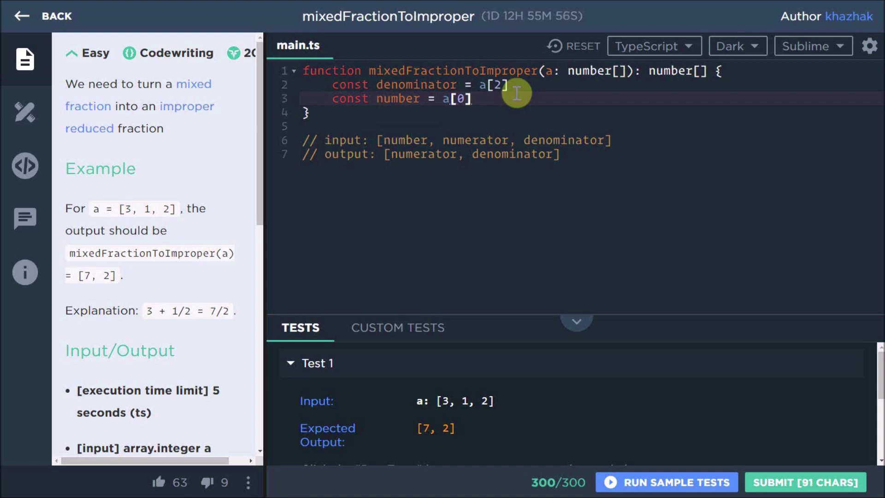
{"action": "left_click_drag", "start_coordinate": [513, 94], "coordinate": [338, 100]}
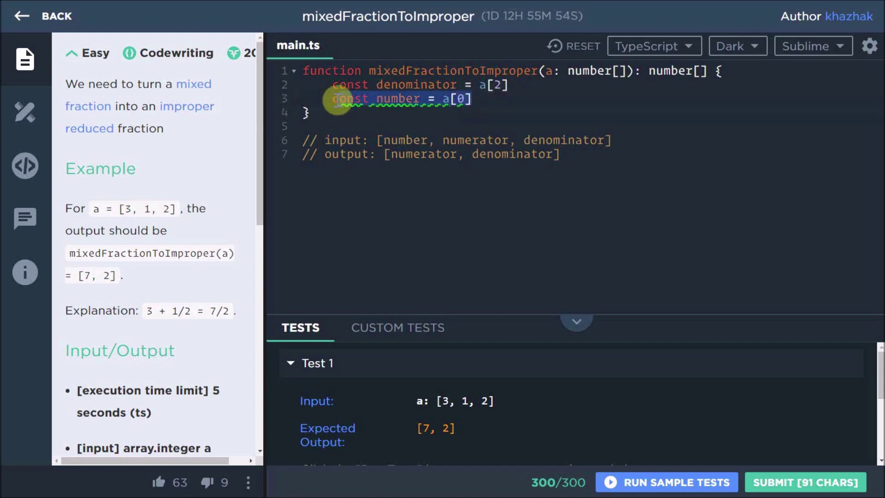
{"action": "type", "text": "c"}
{"action": "left_click", "coordinate": [333, 84]}
{"action": "key", "text": "Return"}
{"action": "key", "text": "Up"}
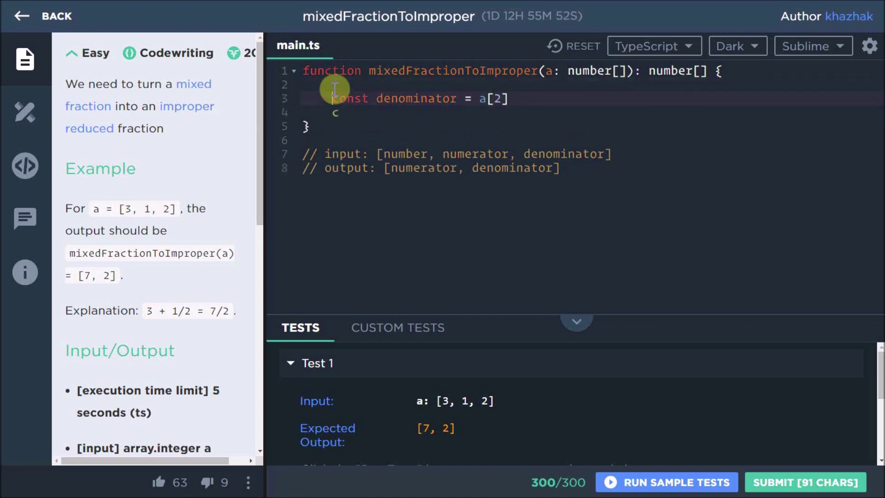
{"action": "type", "text": "const number = a[0]"}
Step: Insert const numerator = a[1] between number and denominator, then review all three
{"action": "key", "text": "Down"}
{"action": "key", "text": "Down"}
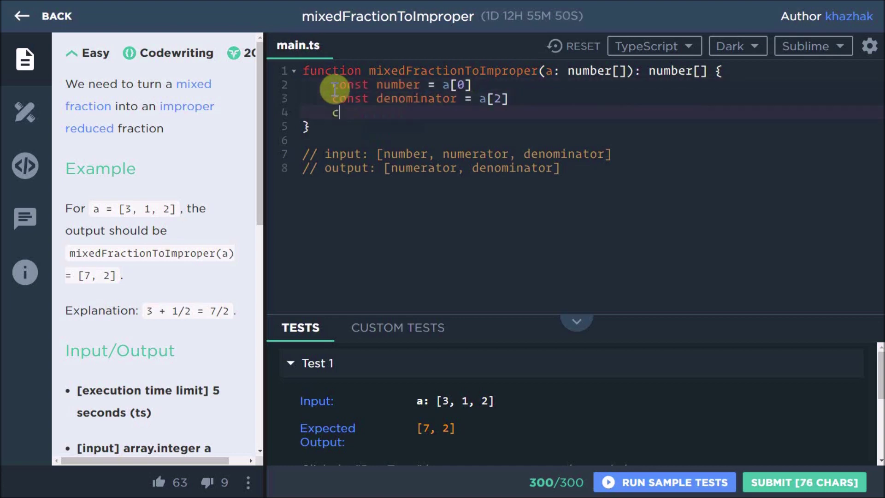
{"action": "key", "text": "Return"}
{"action": "key", "text": "Up"}
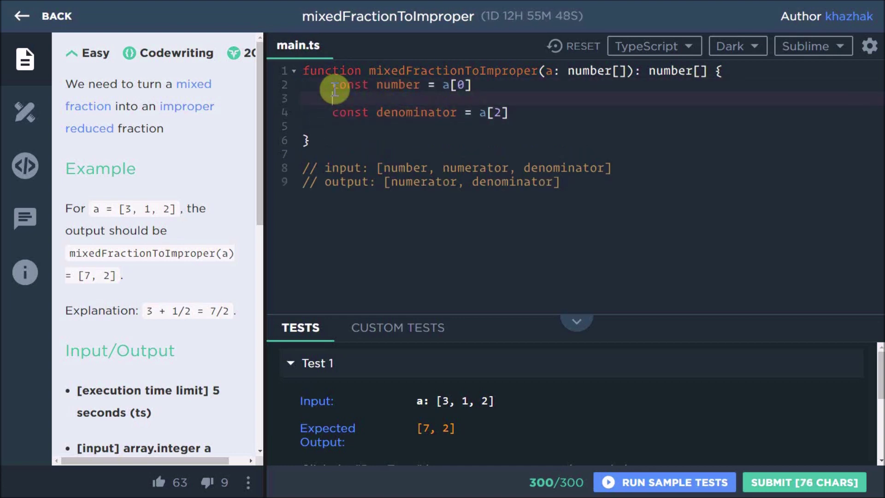
{"action": "type", "text": "const nu"}
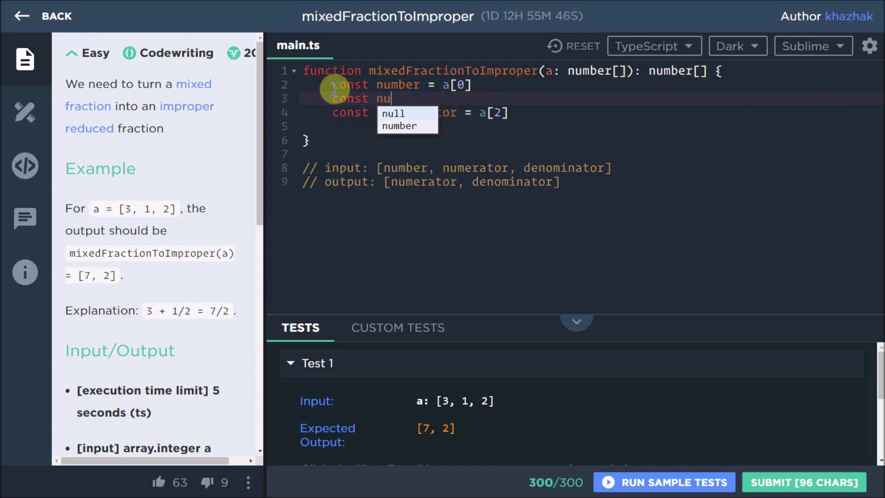
{"action": "type", "text": "merator = "}
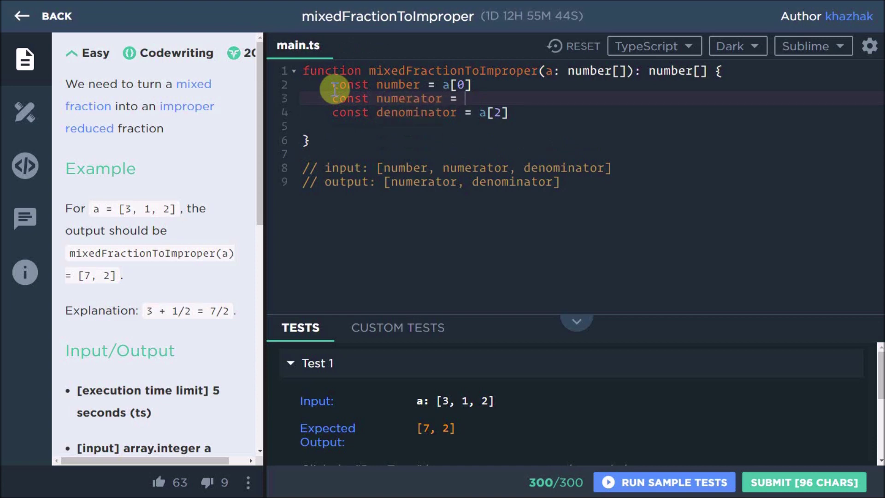
{"action": "type", "text": "a[1"}
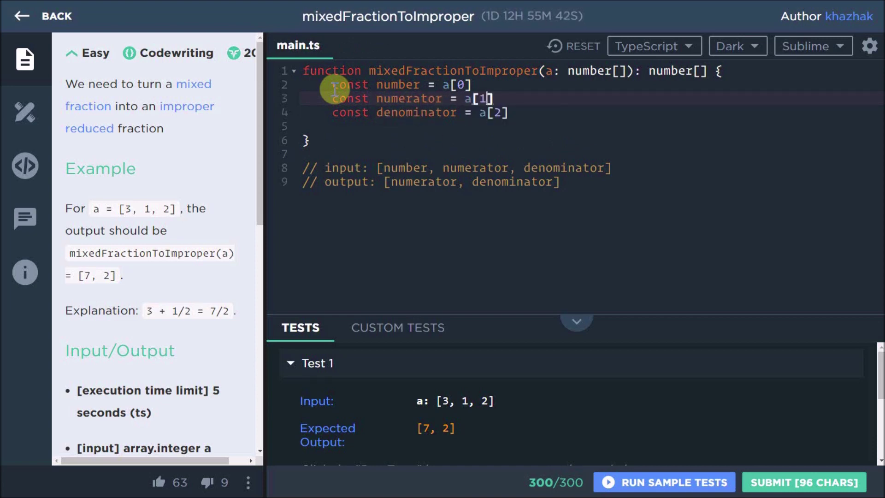
{"action": "key", "text": "Down"}
{"action": "key", "text": "Down"}
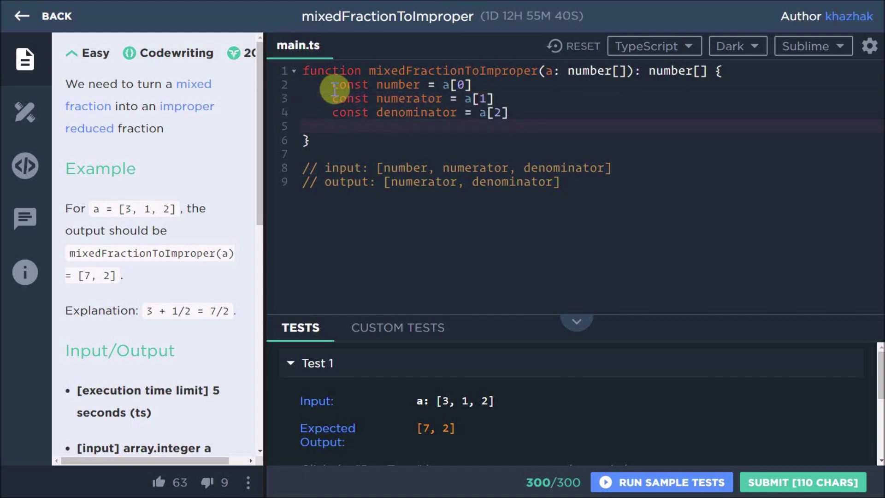
{"action": "left_click_drag", "start_coordinate": [521, 126], "coordinate": [332, 84]}
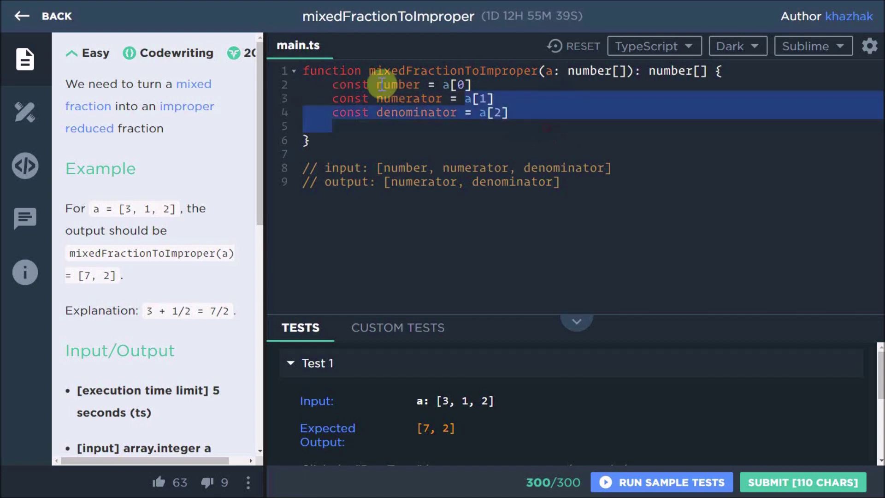
{"action": "left_click", "coordinate": [390, 126]}
Step: Add const newNumerator = 0 and return [newNumerator, denominator], correcting the 'newNumertator' typo
{"action": "key", "text": "Return"}
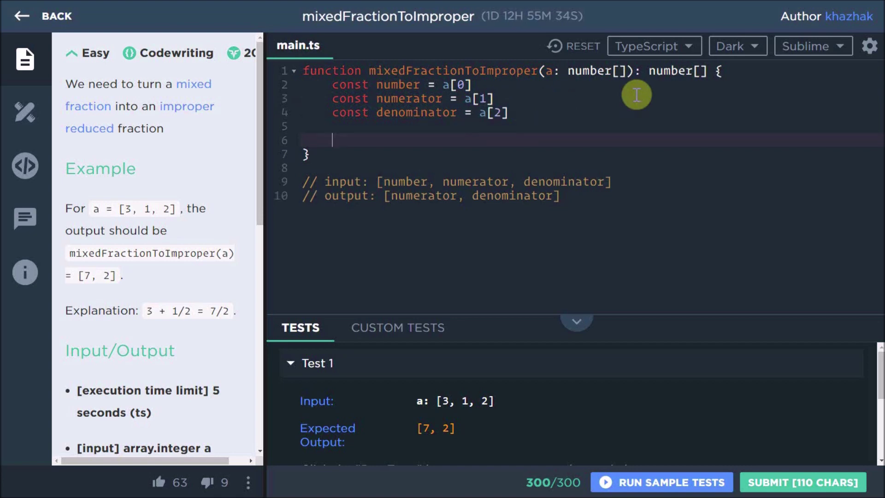
{"action": "double_click", "coordinate": [416, 112]}
{"action": "left_click", "coordinate": [405, 139]}
{"action": "type", "text": "re"}
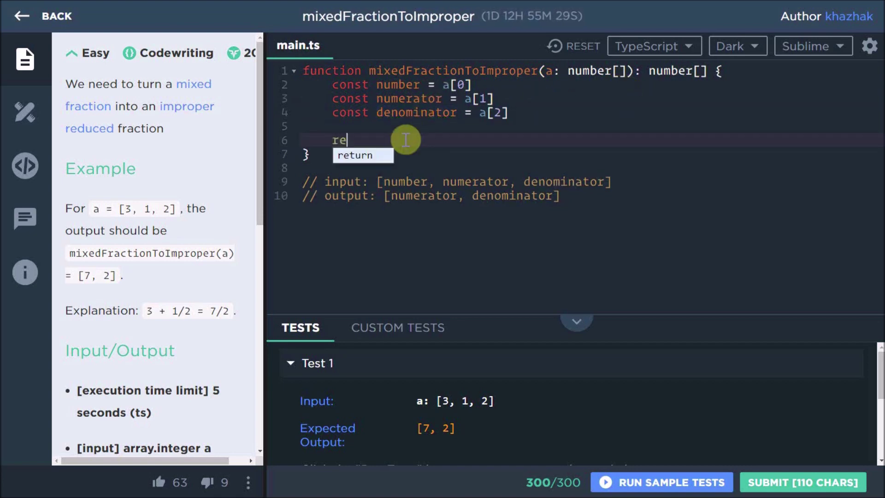
{"action": "type", "text": "turn ["}
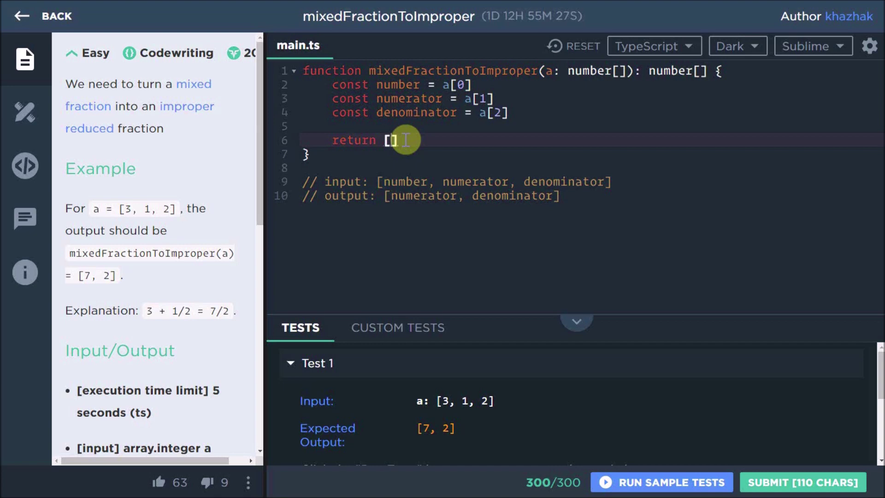
{"action": "key", "text": "Up"}
{"action": "key", "text": "Return"}
{"action": "key", "text": "Return"}
{"action": "key", "text": "Up"}
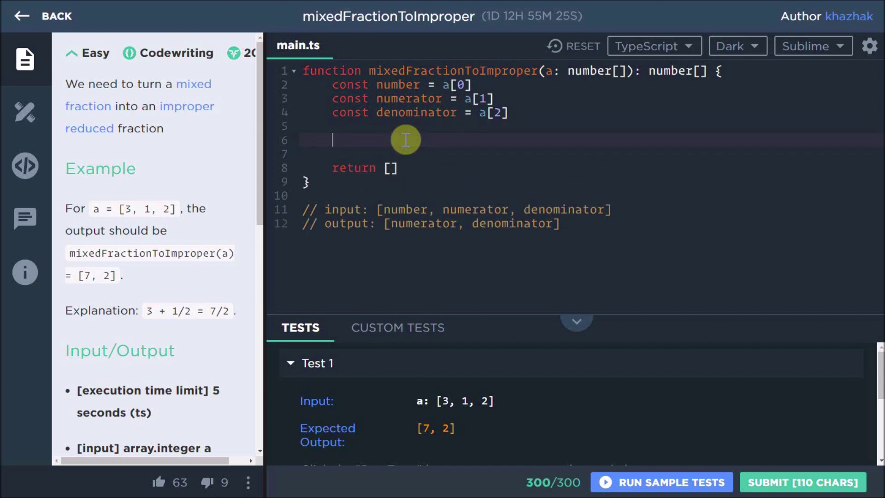
{"action": "type", "text": "const ne"}
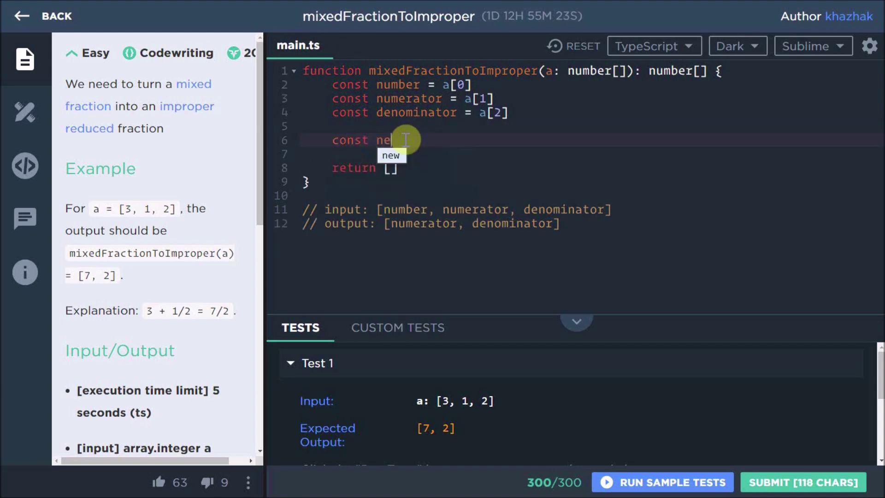
{"action": "type", "text": "wN"}
{"action": "key", "text": "BackSpace"}
{"action": "key", "text": "BackSpace"}
{"action": "key", "text": "BackSpace"}
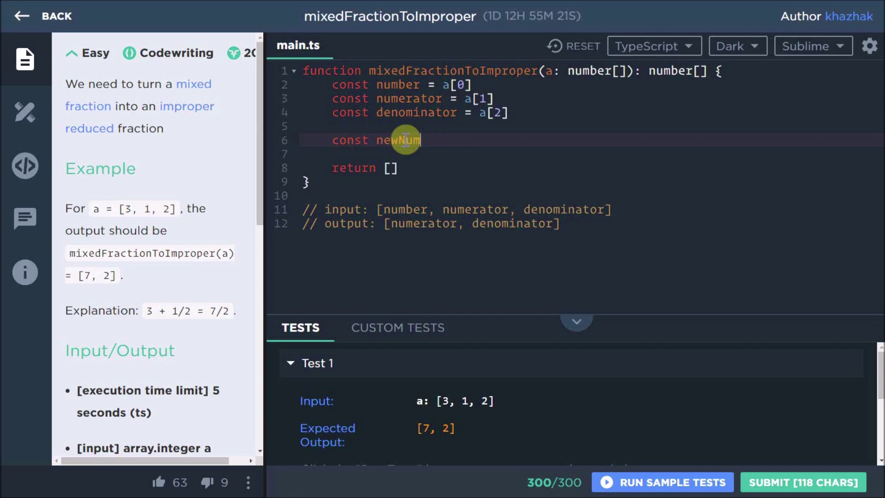
{"action": "type", "text": "ertator = 0"}
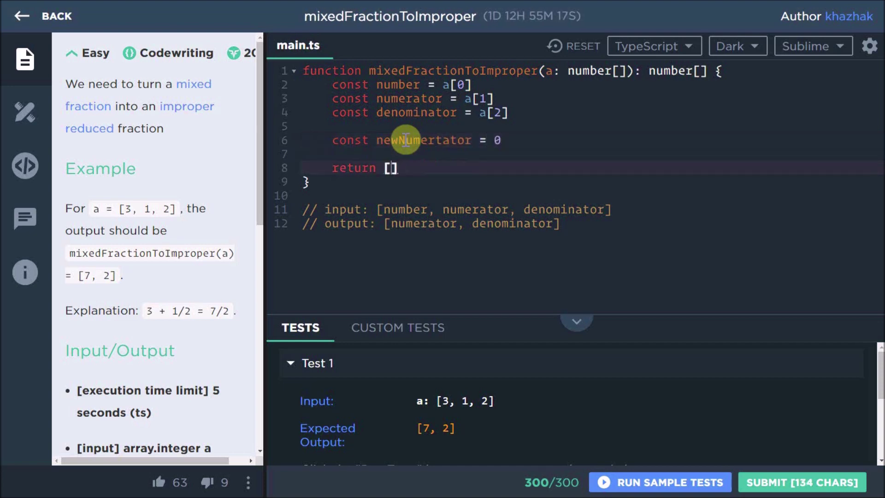
{"action": "type", "text": "newNumerator"}
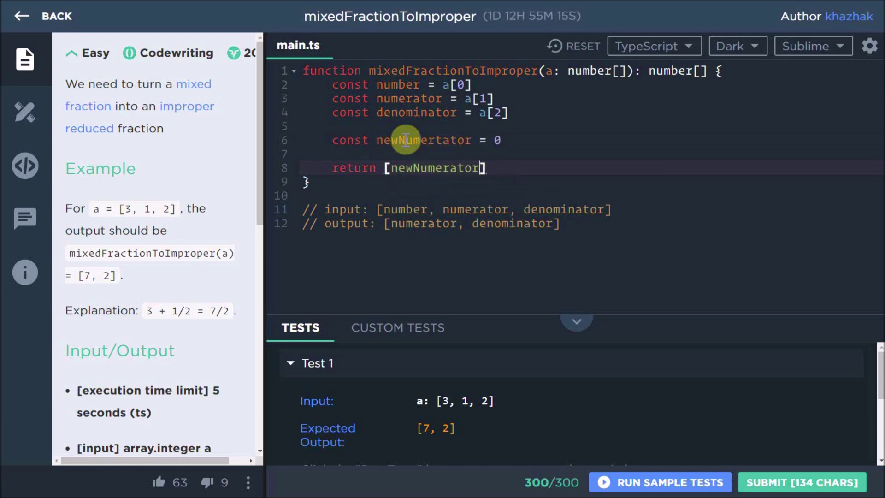
{"action": "type", "text": ", "}
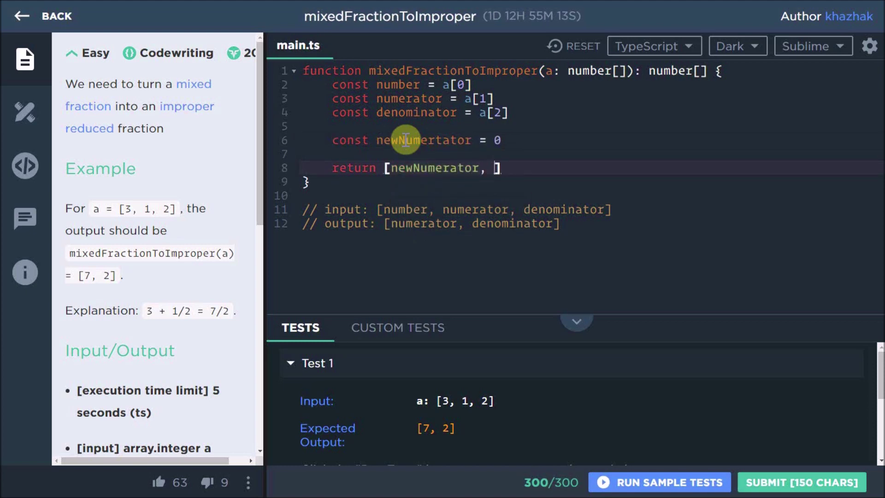
{"action": "type", "text": "denop"}
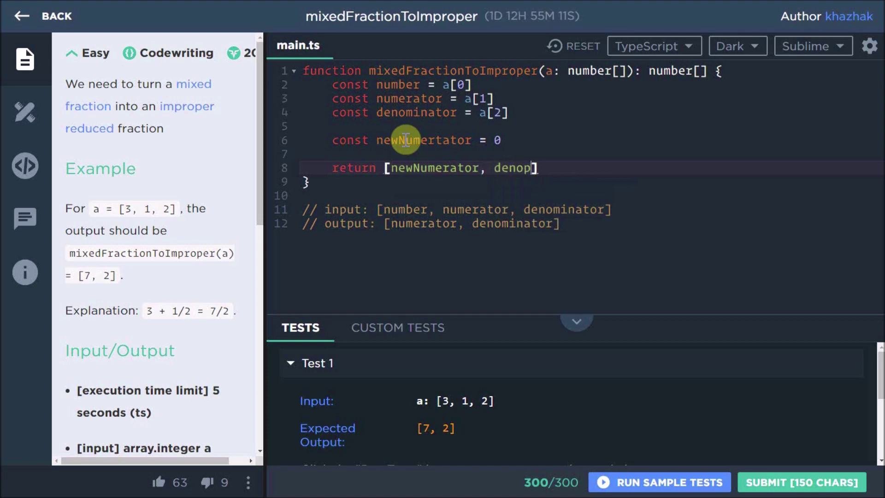
{"action": "type", "text": "mi"}
{"action": "key", "text": "Tab"}
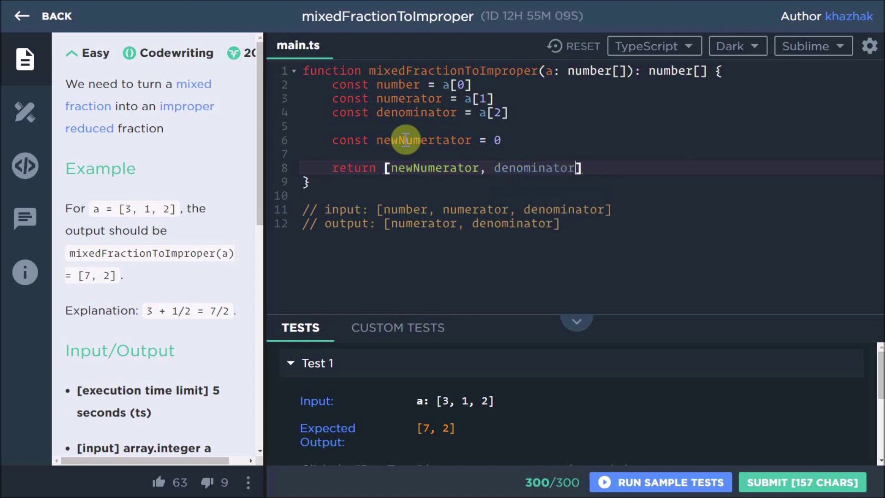
{"action": "left_click", "coordinate": [442, 141]}
{"action": "key", "text": "BackSpace"}
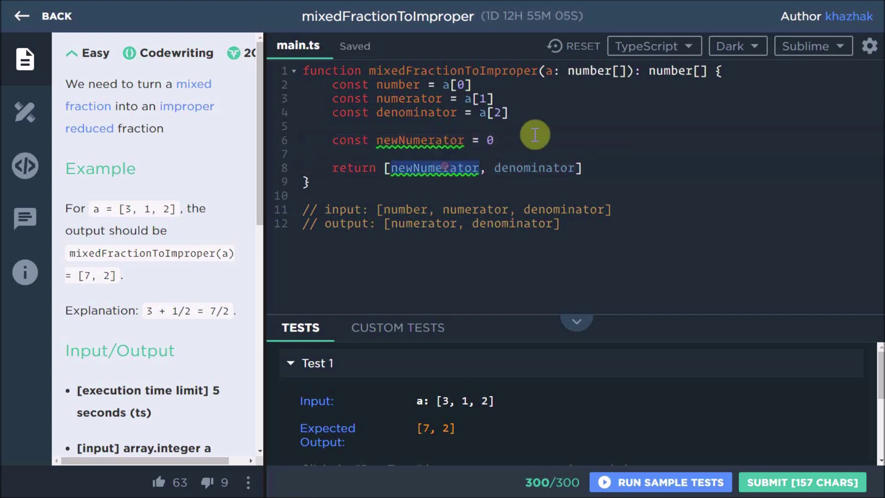
{"action": "double_click", "coordinate": [443, 140]}
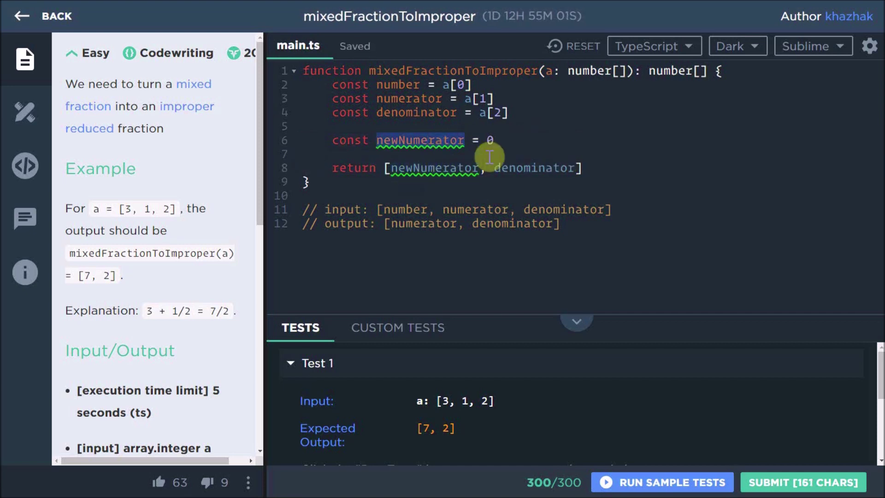
Step: Replace the placeholder 0 with number * denominator + numerator using autocomplete
{"action": "left_click", "coordinate": [508, 144]}
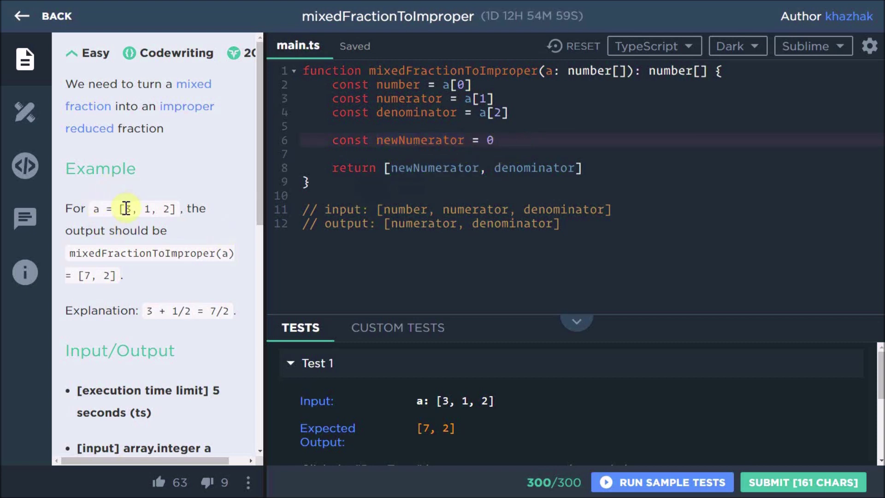
{"action": "left_click", "coordinate": [165, 207]}
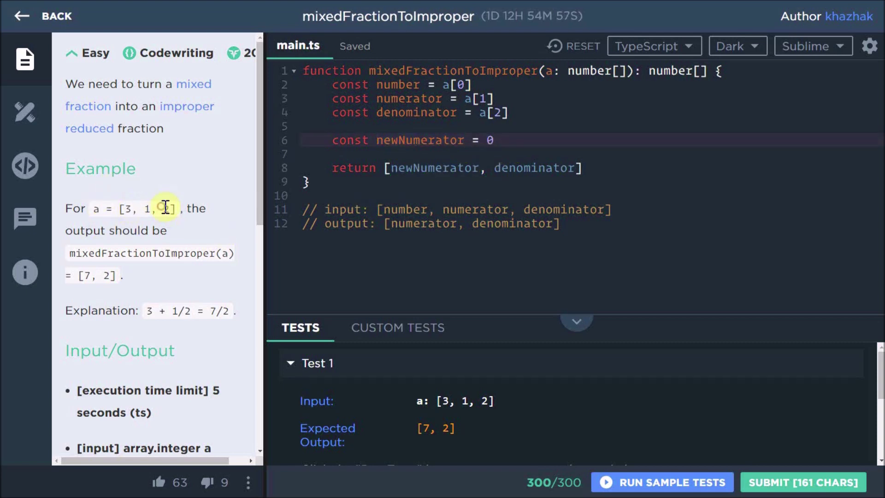
{"action": "left_click", "coordinate": [169, 208]}
{"action": "double_click", "coordinate": [491, 139]}
{"action": "type", "text": "num"}
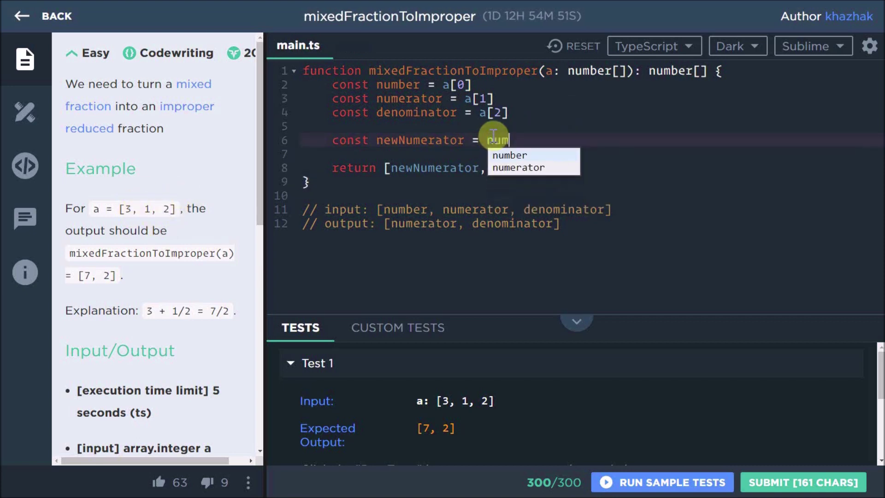
{"action": "key", "text": "Return"}
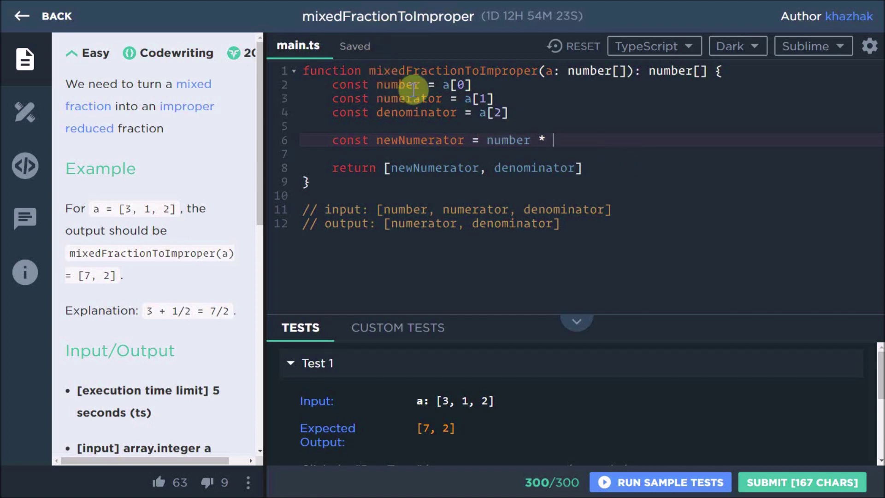
{"action": "double_click", "coordinate": [403, 87]}
{"action": "left_click", "coordinate": [569, 139]}
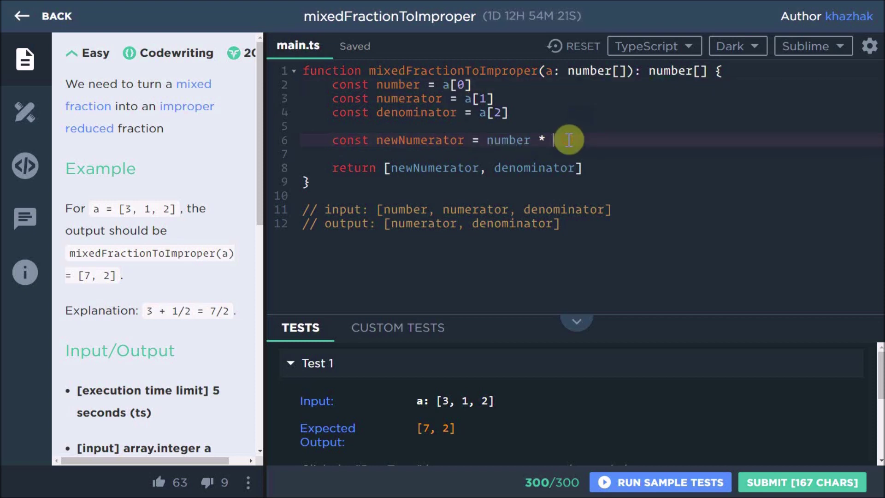
{"action": "type", "text": "den"}
{"action": "key", "text": "BackSpace"}
{"action": "type", "text": "e"}
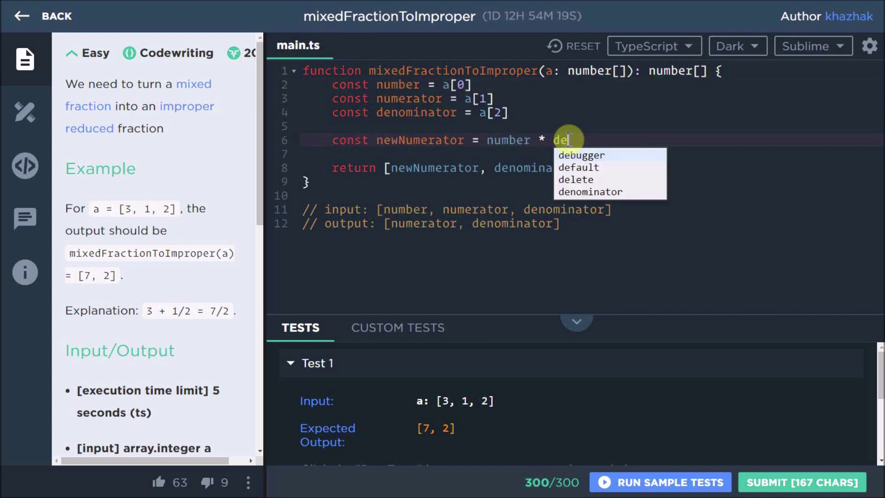
{"action": "key", "text": "Down"}
{"action": "key", "text": "Return"}
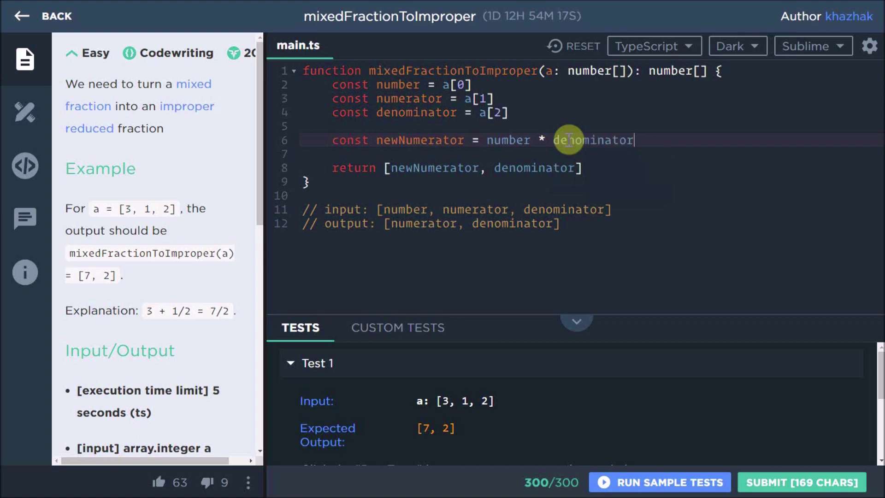
{"action": "type", "text": " + "}
{"action": "type", "text": "nume"}
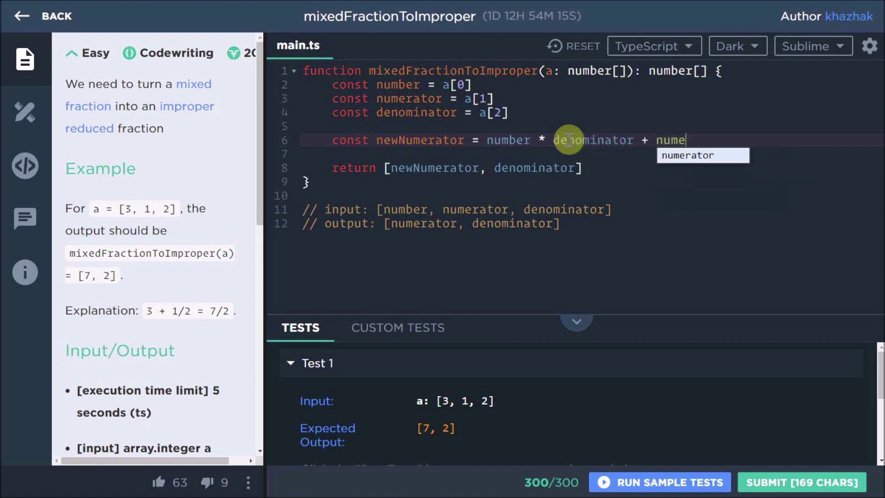
{"action": "type", "text": "rator"}
{"action": "double_click", "coordinate": [403, 140]}
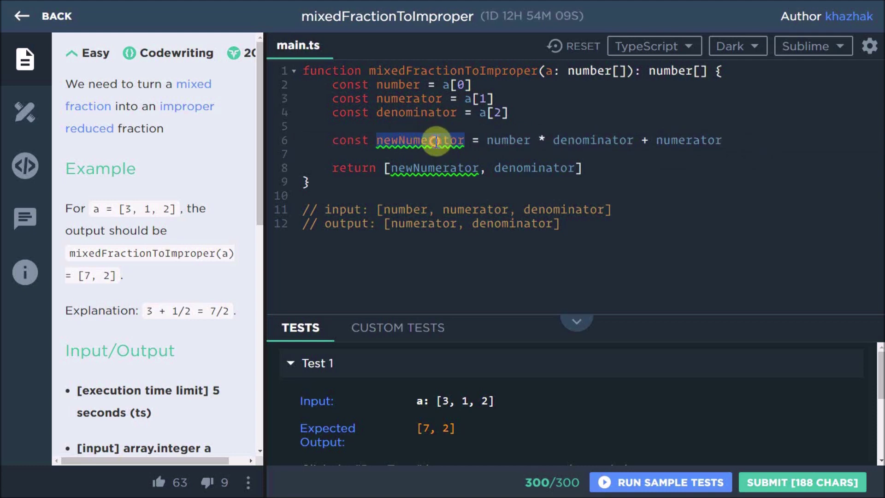
{"action": "left_click", "coordinate": [719, 141]}
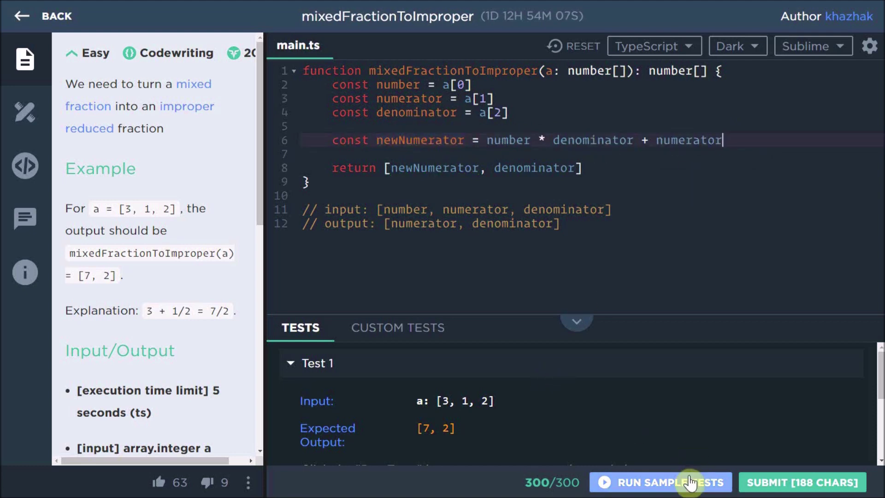
Step: Run the sample tests, expand Tests 3 and 4, and submit the solution
{"action": "left_click", "coordinate": [671, 482]}
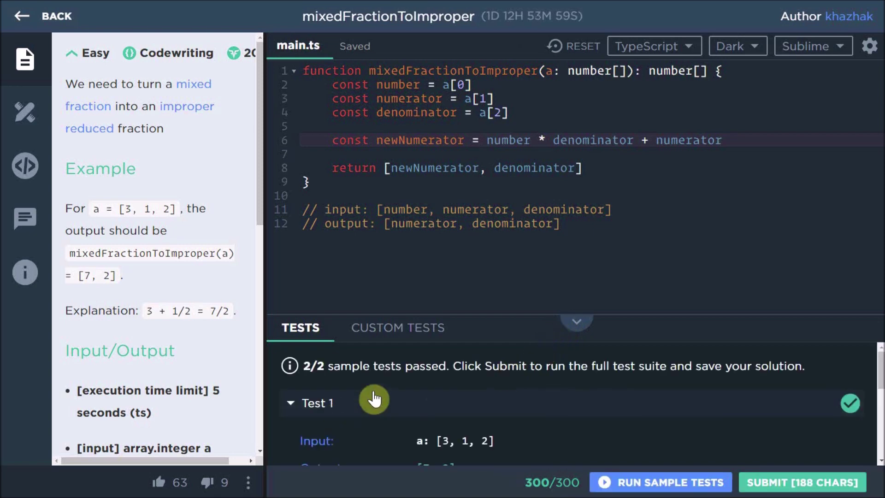
{"action": "scroll", "coordinate": [374, 399], "scroll_direction": "down", "scroll_amount": 5}
{"action": "scroll", "coordinate": [420, 381], "scroll_direction": "down", "scroll_amount": 3}
{"action": "scroll", "coordinate": [426, 393], "scroll_direction": "up", "scroll_amount": 8}
{"action": "scroll", "coordinate": [652, 417], "scroll_direction": "down", "scroll_amount": 5}
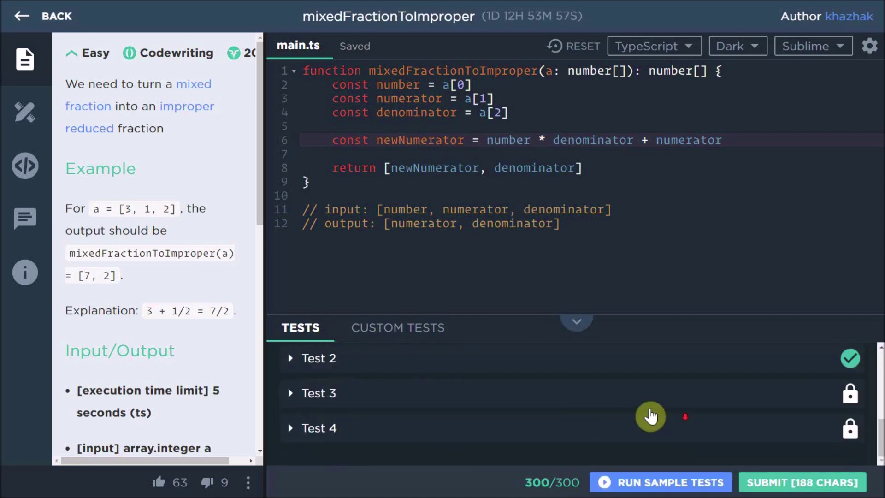
{"action": "scroll", "coordinate": [489, 435], "scroll_direction": "up", "scroll_amount": 3}
{"action": "scroll", "coordinate": [366, 423], "scroll_direction": "down", "scroll_amount": 3}
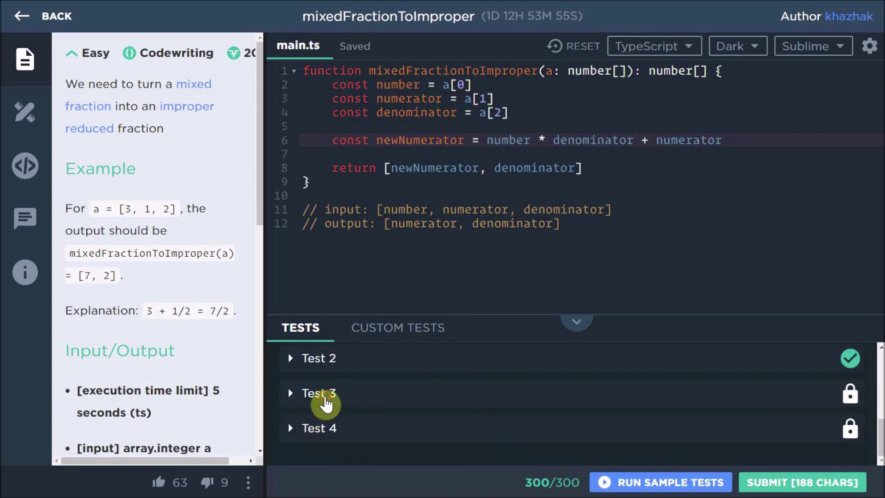
{"action": "left_click", "coordinate": [322, 393]}
{"action": "scroll", "coordinate": [331, 415], "scroll_direction": "down", "scroll_amount": 1}
{"action": "left_click", "coordinate": [316, 426]}
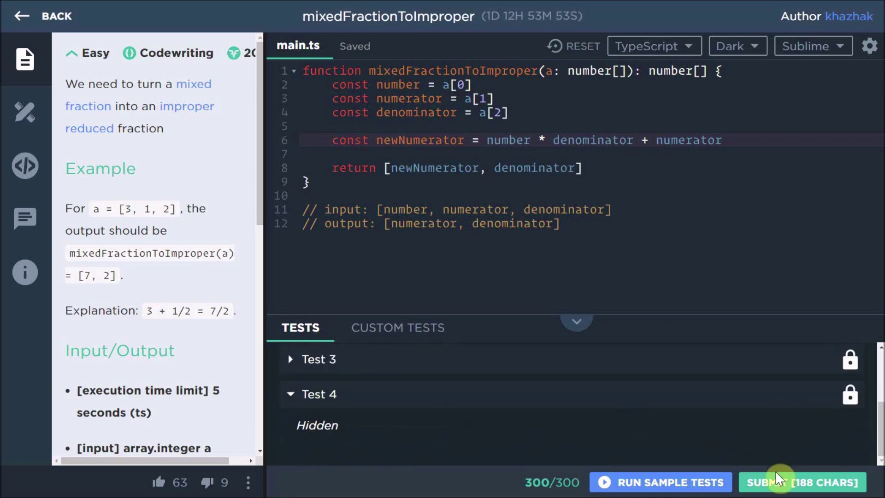
{"action": "left_click", "coordinate": [777, 482]}
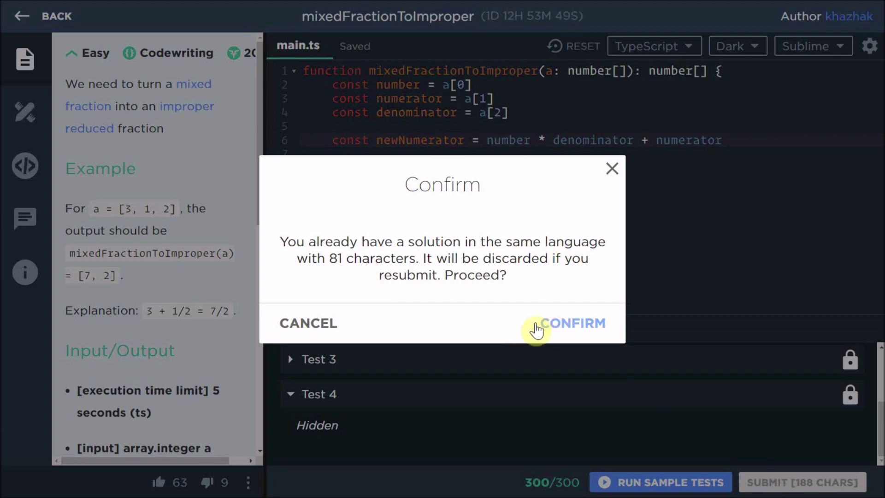
Step: Confirm the resubmission and dismiss the Next Challenge popup
{"action": "left_click", "coordinate": [564, 325]}
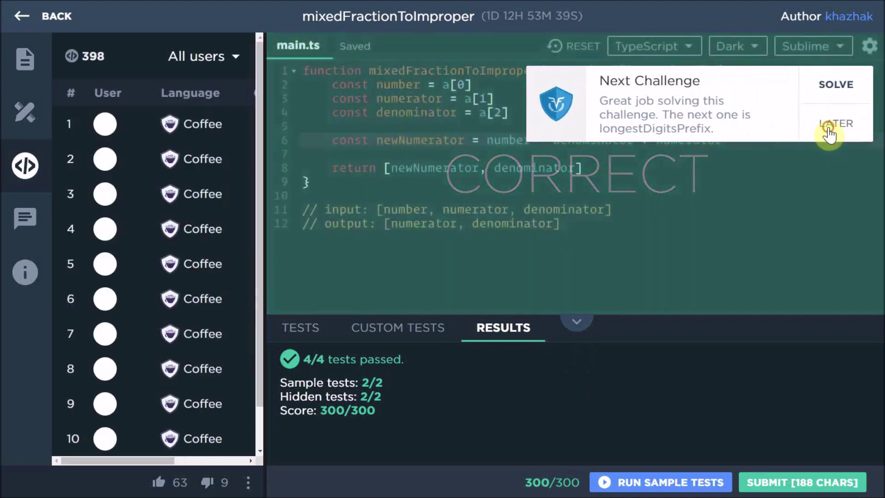
{"action": "left_click", "coordinate": [811, 129]}
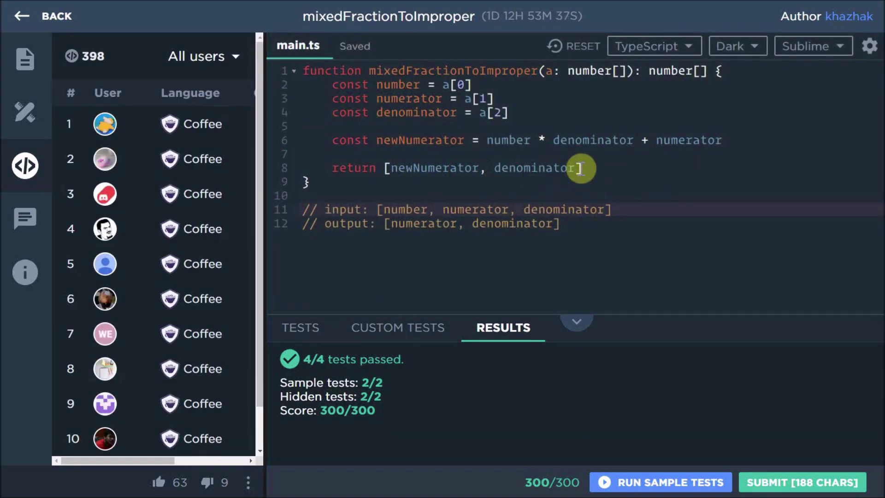
{"action": "left_click_drag", "start_coordinate": [582, 168], "coordinate": [332, 72]}
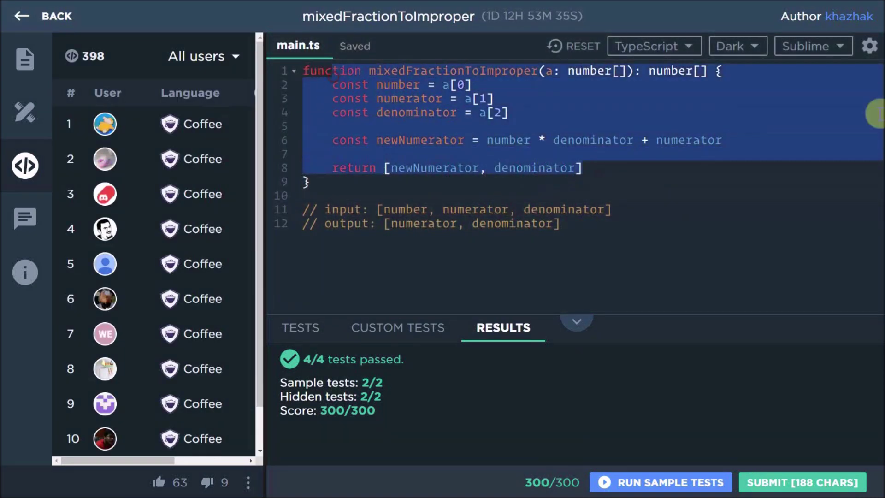
Step: Inline the return values, pasting a[0] over newNumerator and removing denominator
{"action": "left_click", "coordinate": [589, 168]}
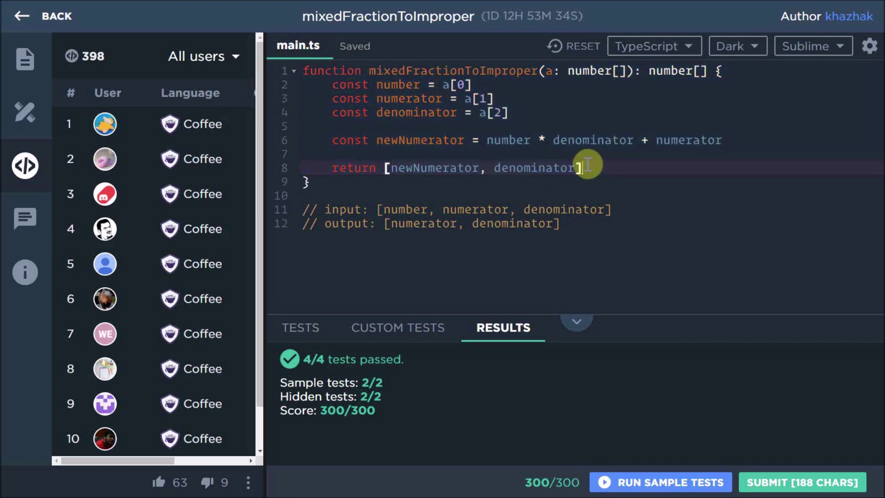
{"action": "double_click", "coordinate": [502, 140]}
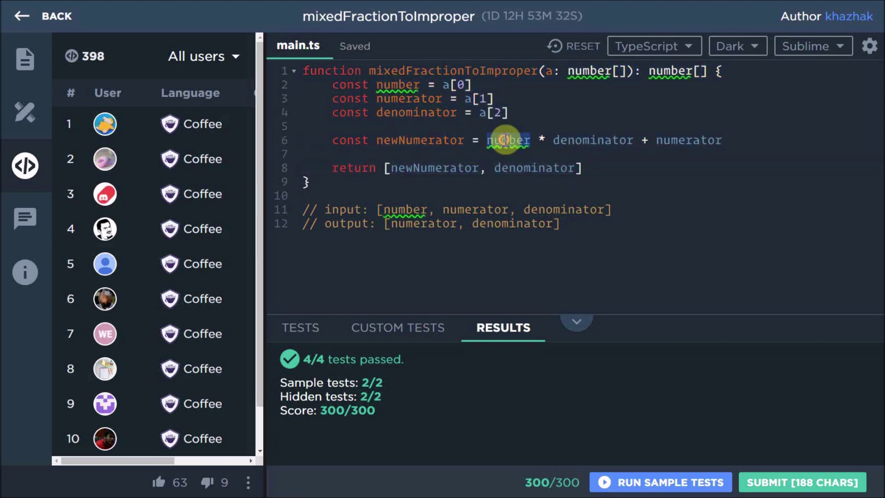
{"action": "left_click", "coordinate": [471, 83]}
{"action": "left_click_drag", "start_coordinate": [471, 84], "coordinate": [442, 84]}
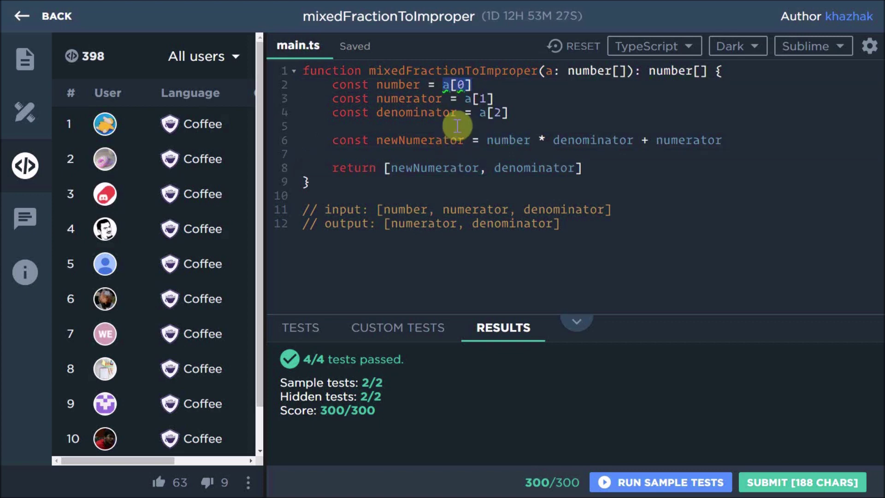
{"action": "key", "text": "ctrl+c"}
{"action": "left_click", "coordinate": [435, 168]}
{"action": "double_click", "coordinate": [435, 168]}
{"action": "key", "text": "ctrl+v"}
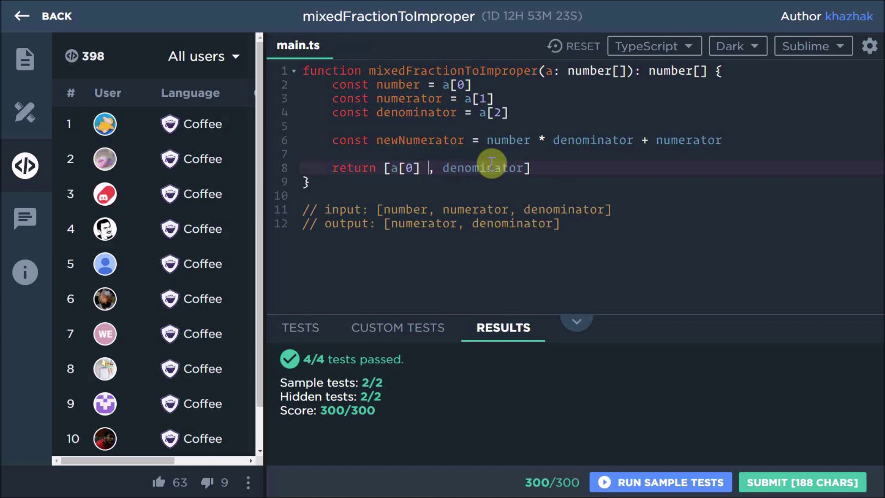
{"action": "type", "text": "a[2]"}
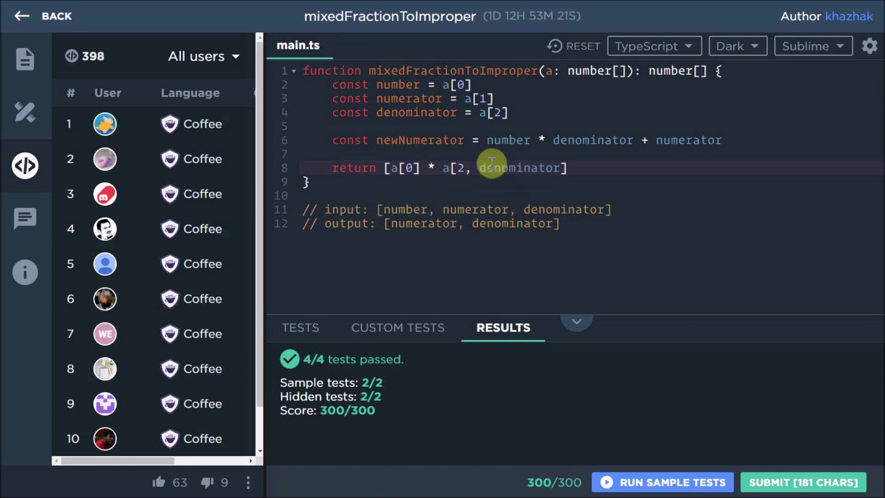
{"action": "type", "text": " +"}
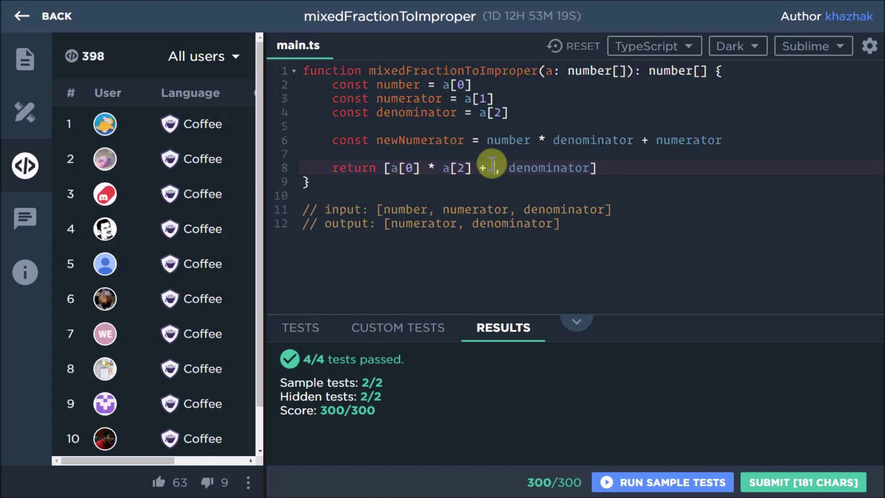
{"action": "type", "text": " a[1"}
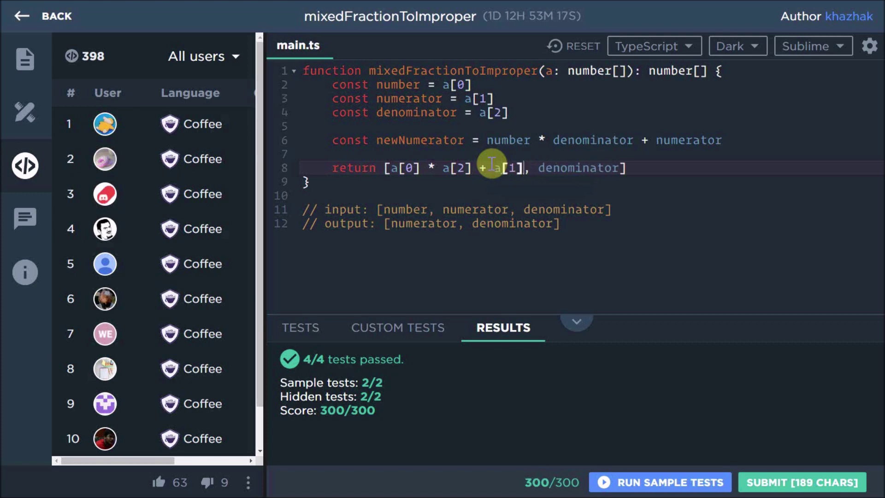
{"action": "key", "text": "Right"}
{"action": "key", "text": "ctrl+shift+Right"}
{"action": "key", "text": "BackSpace"}
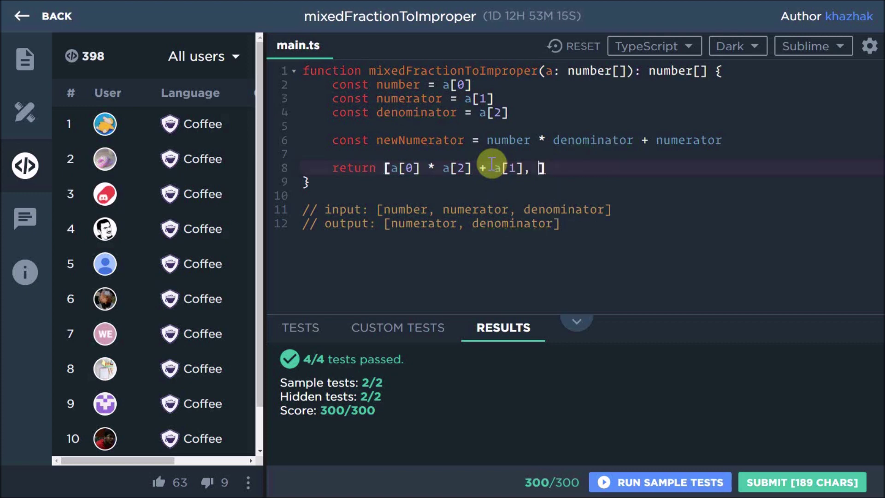
{"action": "type", "text": "a[2"}
Step: Delete the const lines and input/output comments, then run the sample tests on the one-liner
{"action": "left_click_drag", "start_coordinate": [507, 152], "coordinate": [284, 81]}
{"action": "key", "text": "BackSpace"}
{"action": "key", "text": "BackSpace"}
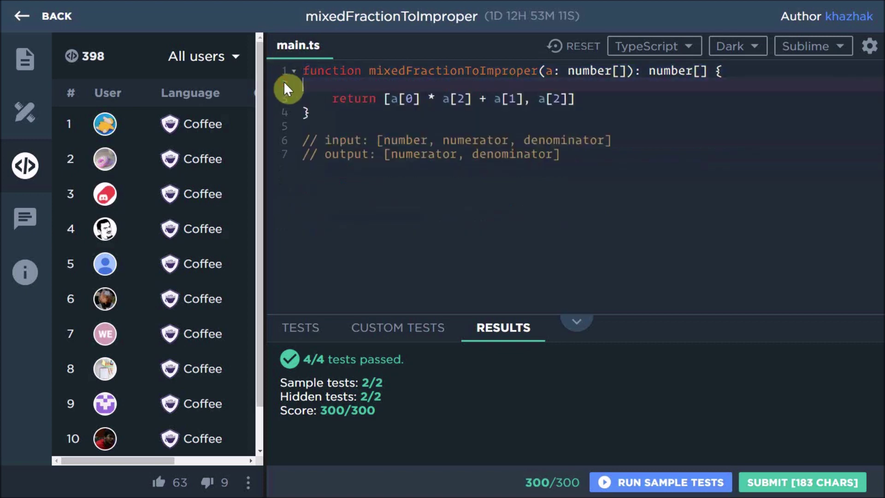
{"action": "left_click_drag", "start_coordinate": [632, 138], "coordinate": [618, 115]}
{"action": "key", "text": "BackSpace"}
{"action": "key", "text": "BackSpace"}
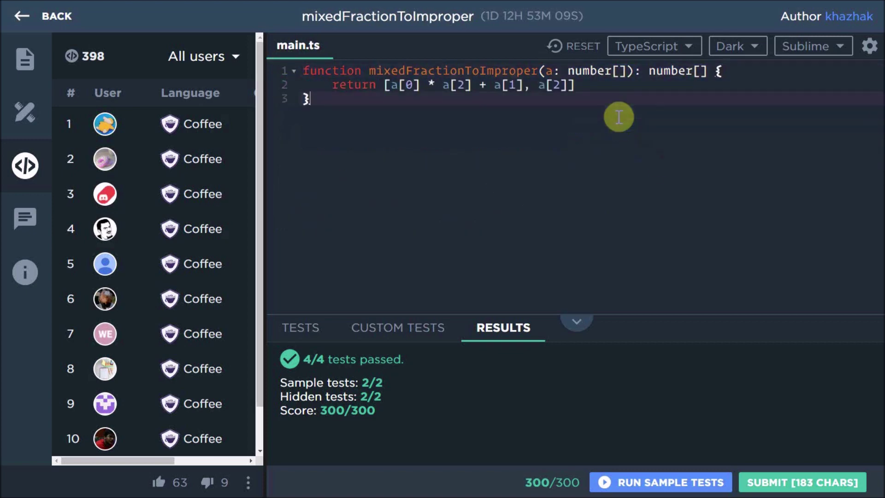
{"action": "left_click", "coordinate": [660, 482]}
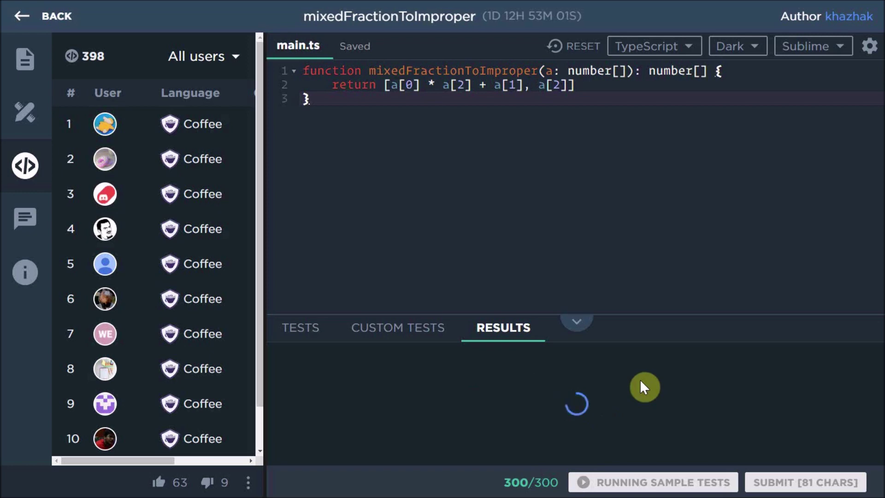
{"action": "scroll", "coordinate": [513, 410], "scroll_direction": "down", "scroll_amount": 2}
{"action": "scroll", "coordinate": [533, 394], "scroll_direction": "up", "scroll_amount": 2}
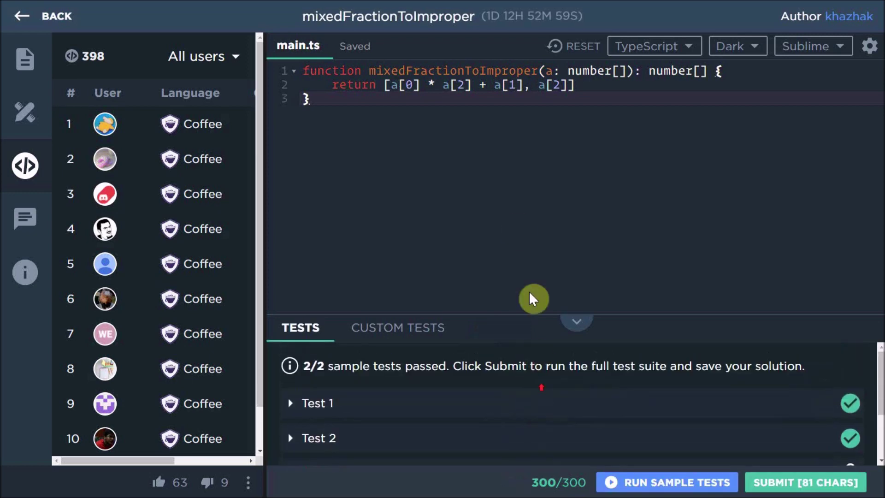
{"action": "left_click_drag", "start_coordinate": [625, 83], "coordinate": [332, 85]}
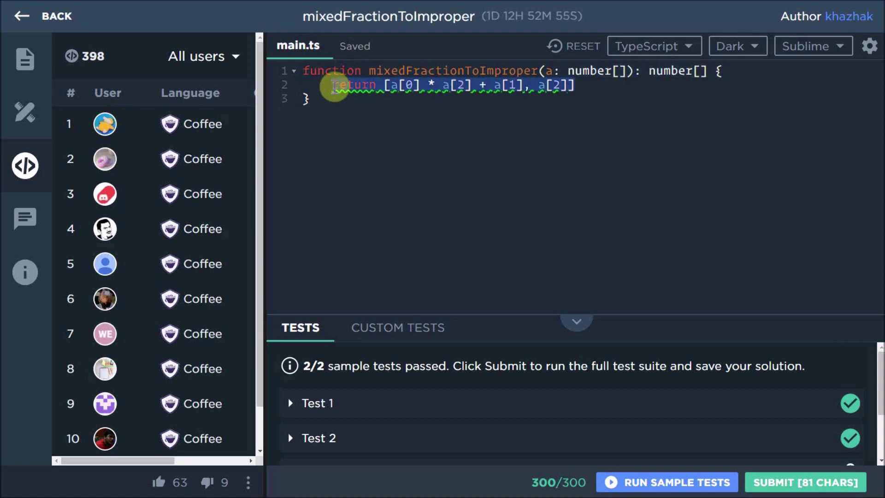
{"action": "left_click", "coordinate": [422, 158]}
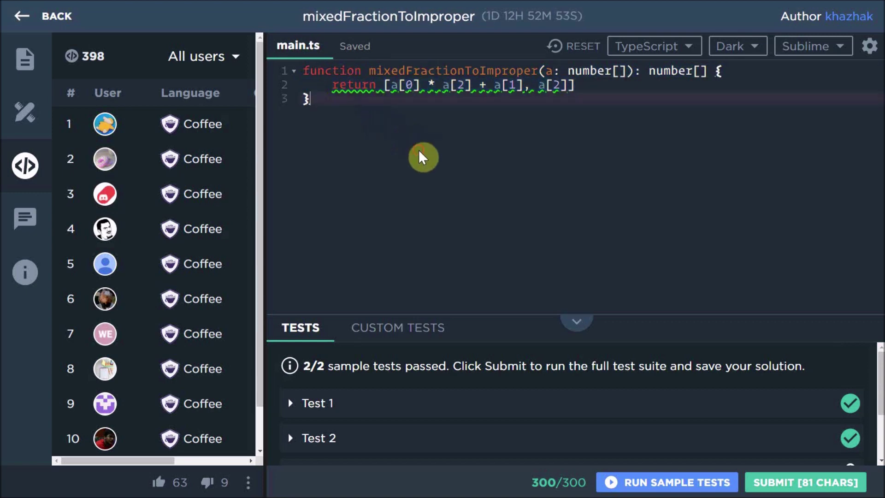
{"action": "key", "text": "ctrl+z"}
{"action": "key", "text": "ctrl+shift+z"}
{"action": "key", "text": "ctrl+shift+z"}
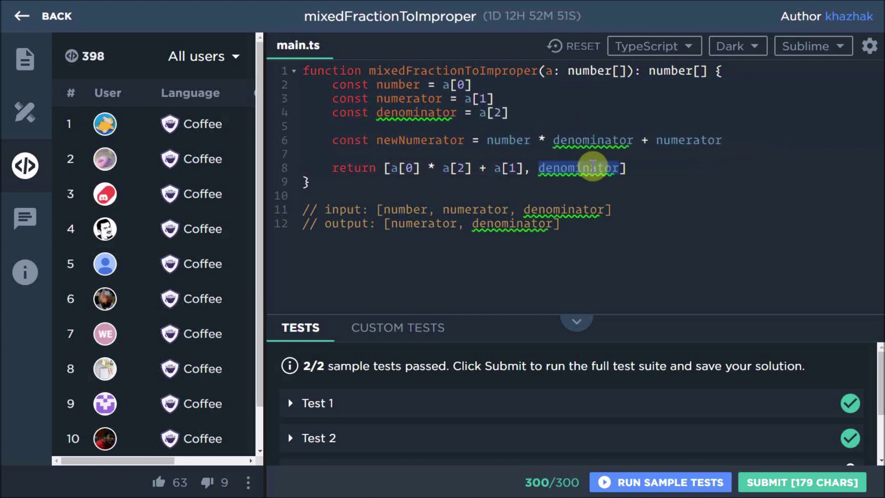
{"action": "key", "text": "ctrl+shift+z"}
{"action": "key", "text": "ctrl+shift+z"}
{"action": "left_click", "coordinate": [524, 113]}
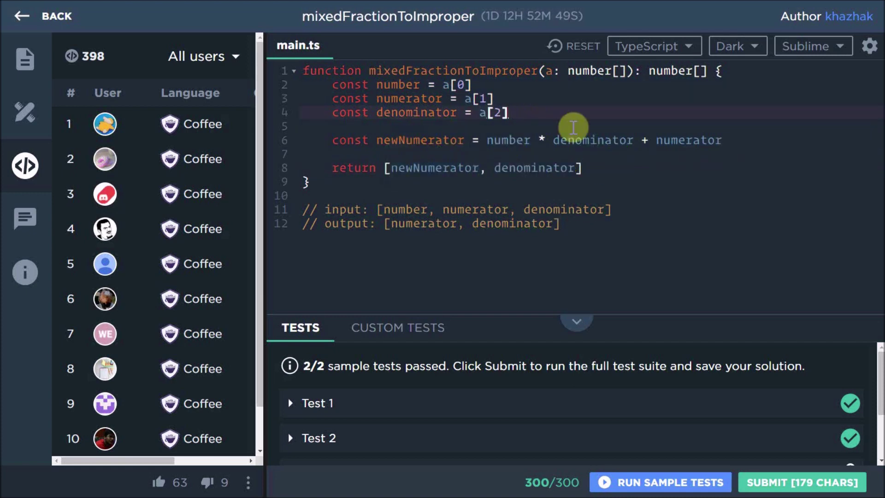
{"action": "double_click", "coordinate": [409, 140]}
{"action": "double_click", "coordinate": [412, 169]}
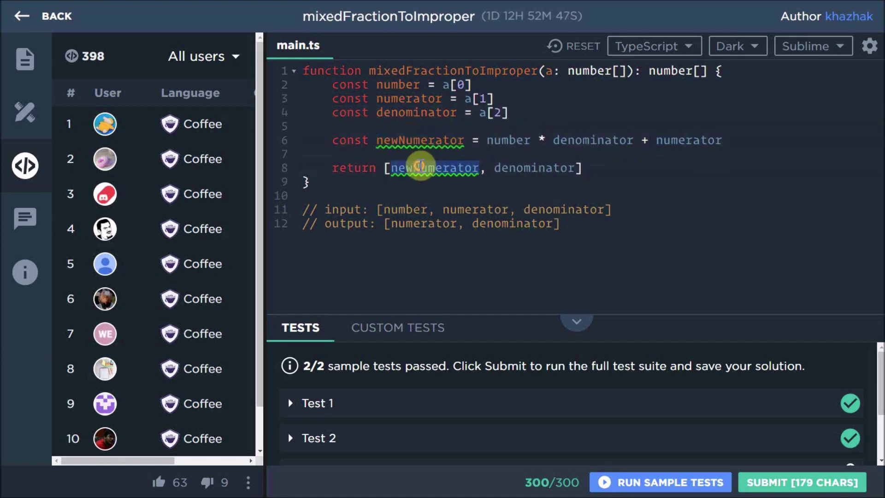
{"action": "double_click", "coordinate": [528, 169]}
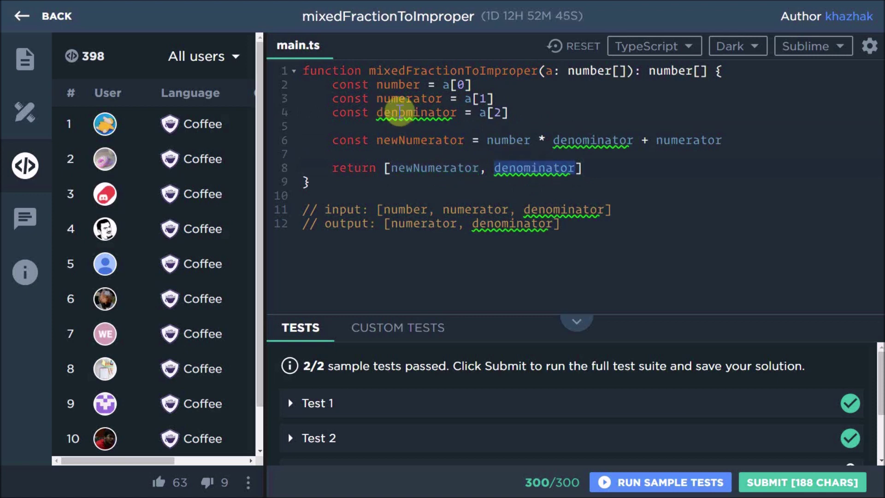
{"action": "double_click", "coordinate": [440, 142]}
{"action": "double_click", "coordinate": [503, 141]}
{"action": "left_click", "coordinate": [735, 142], "text": "shift"}
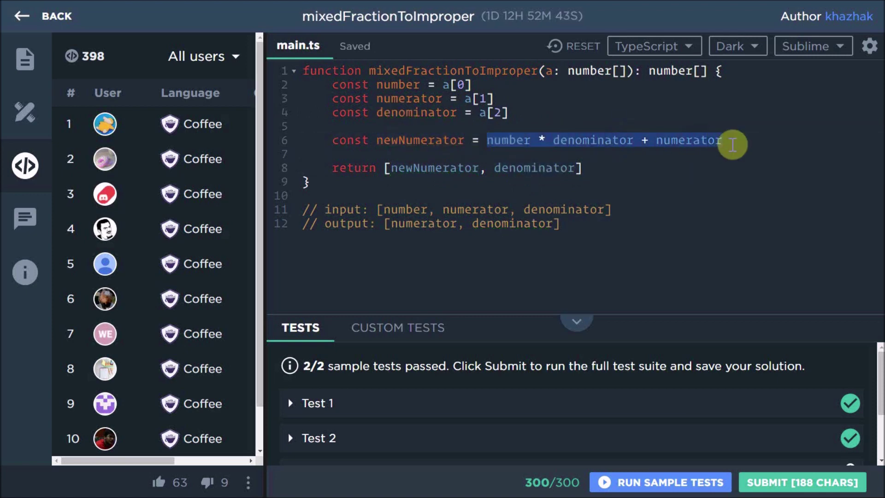
{"action": "left_click", "coordinate": [641, 162]}
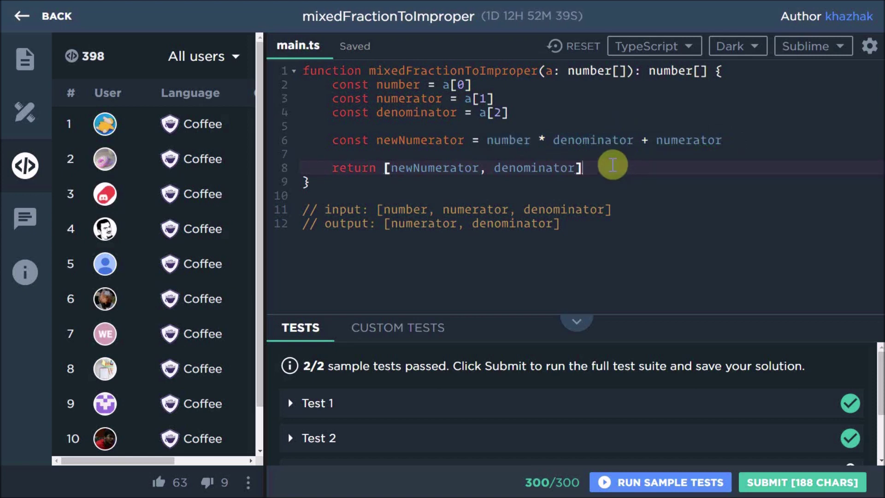
{"action": "double_click", "coordinate": [492, 71]}
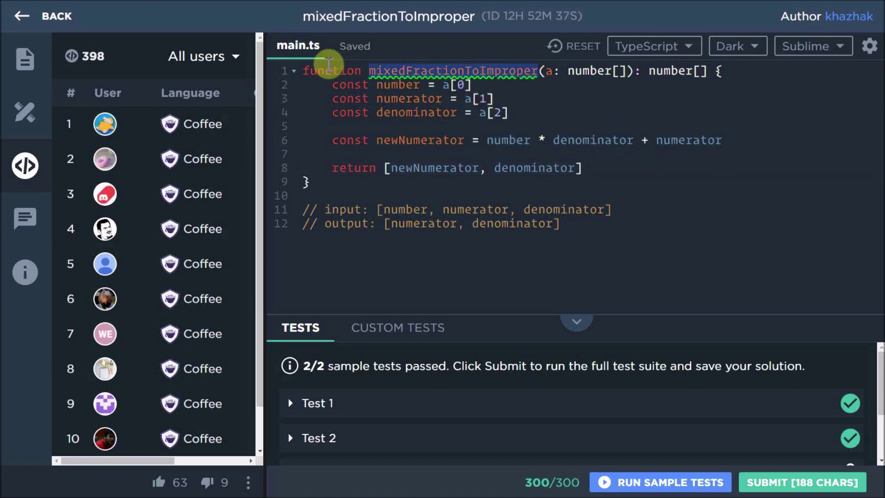
{"action": "mouse_move", "coordinate": [301, 71]}
{"action": "left_mouse_down"}
{"action": "mouse_move", "coordinate": [635, 71]}
{"action": "mouse_move", "coordinate": [622, 71]}
{"action": "left_mouse_up"}
{"action": "type", "text": "return [a[0] * a[2] + a[1], a[2]"}
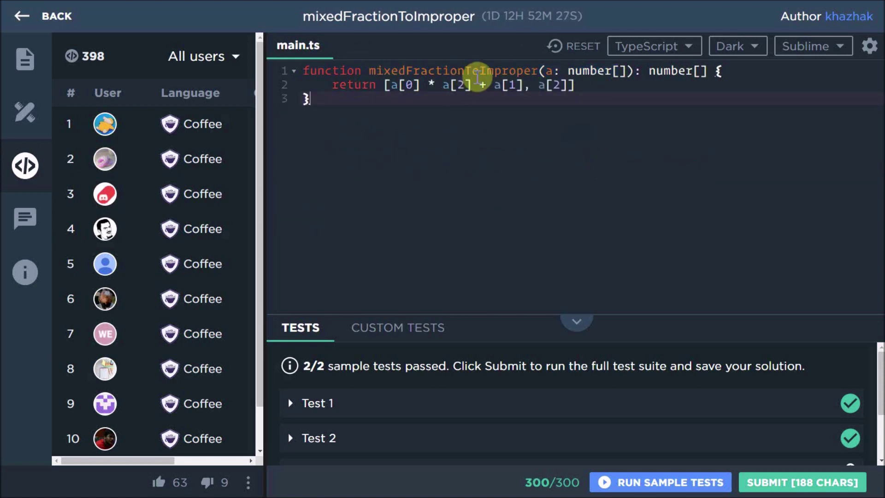
Step: Rename the one-liner's parameter a to inputNumber in the function signature
{"action": "double_click", "coordinate": [484, 72]}
{"action": "left_click_drag", "start_coordinate": [299, 72], "coordinate": [749, 70]}
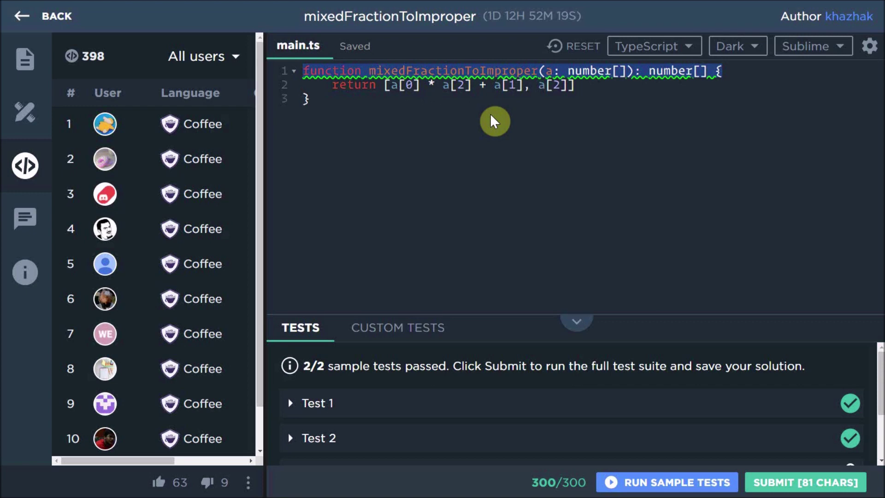
{"action": "left_click", "coordinate": [553, 70]}
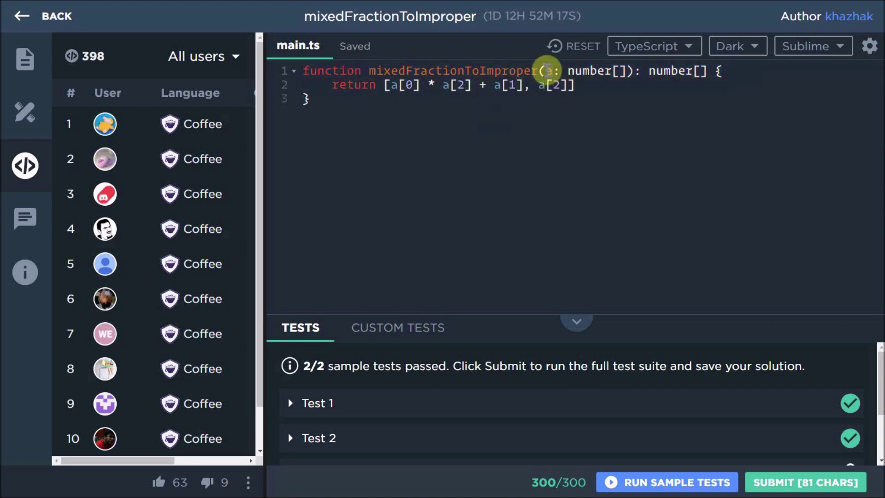
{"action": "double_click", "coordinate": [552, 70]}
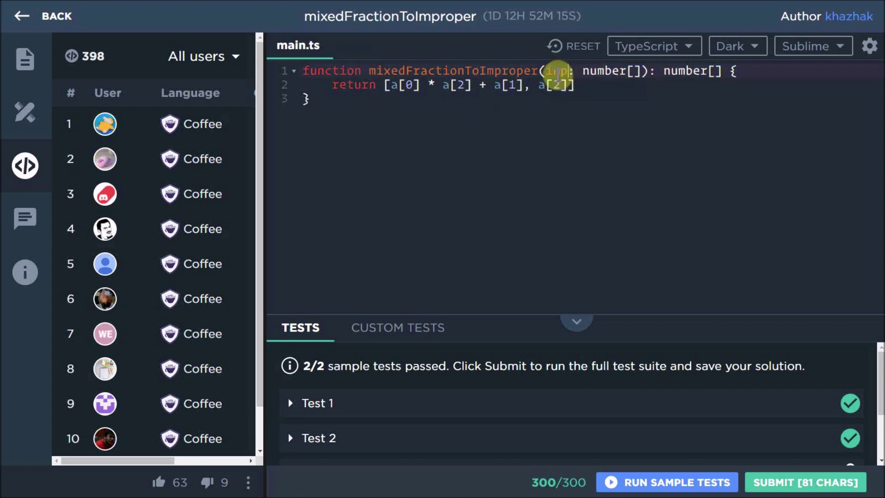
{"action": "type", "text": "inputNumber"}
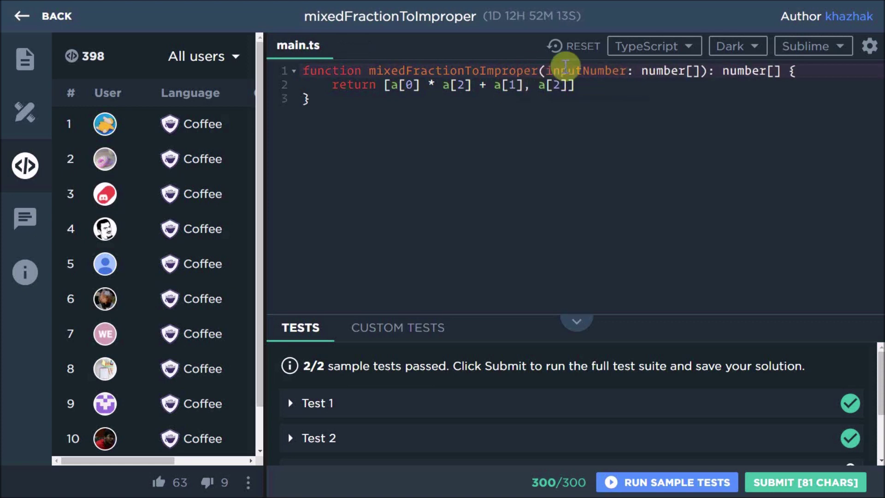
{"action": "double_click", "coordinate": [567, 71]}
Step: Replace the a references in the return expression with inputNumber, then return to the Challenges list
{"action": "double_click", "coordinate": [394, 85]}
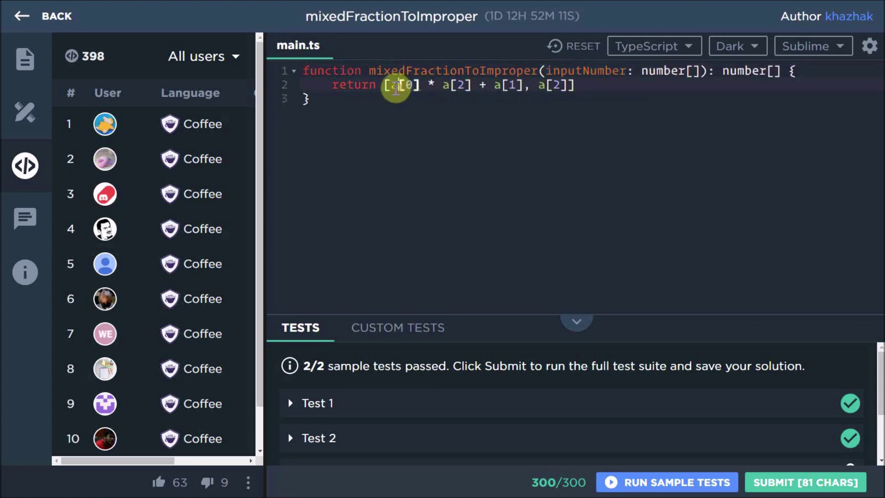
{"action": "key", "text": "ctrl+v"}
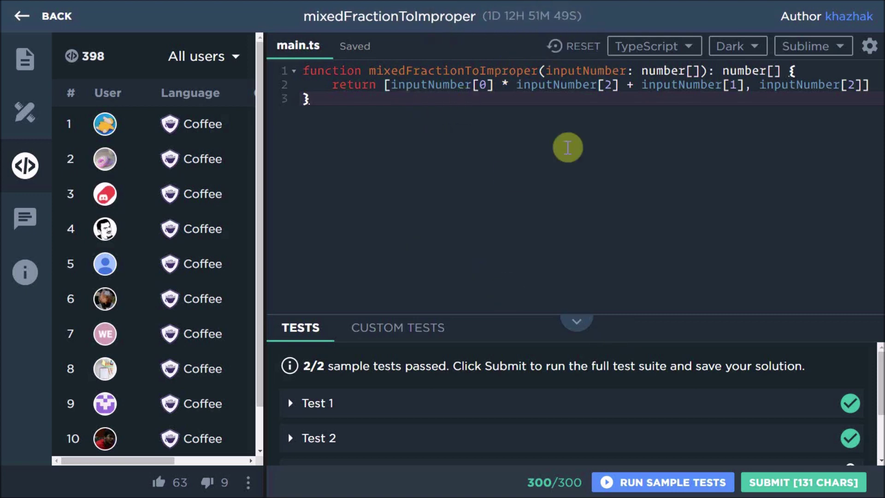
{"action": "key", "text": "ctrl+a"}
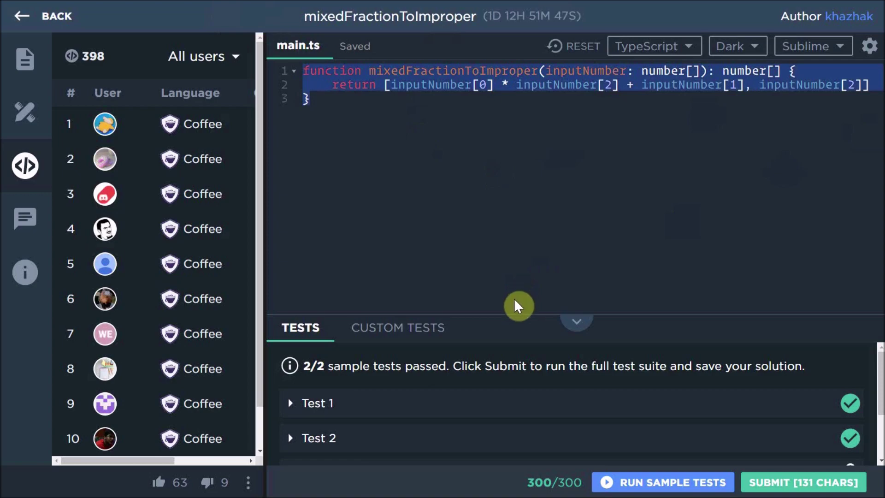
{"action": "left_click", "coordinate": [518, 311]}
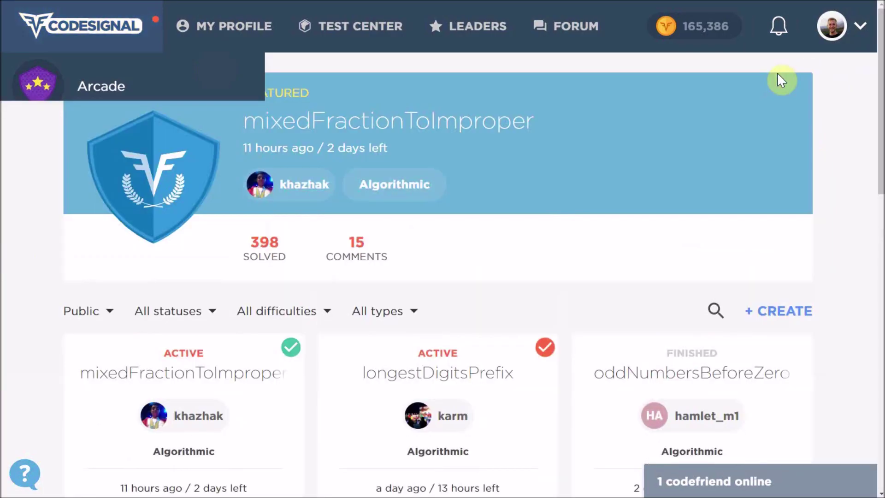
{"action": "left_click", "coordinate": [778, 27]}
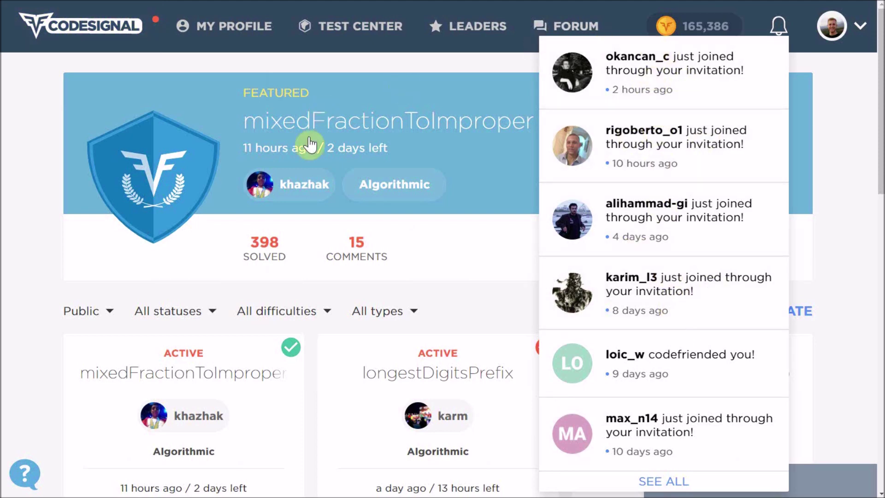
{"action": "left_click", "coordinate": [118, 29]}
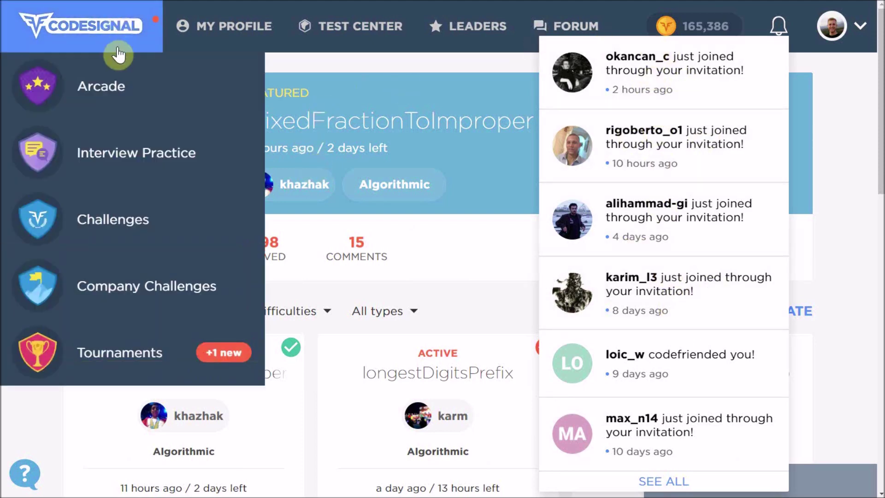
{"action": "left_click", "coordinate": [141, 95]}
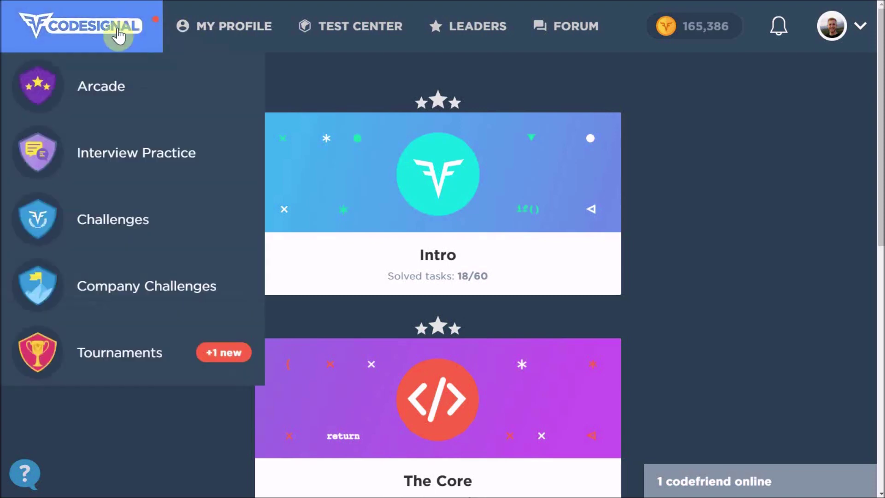
{"action": "left_click", "coordinate": [144, 248]}
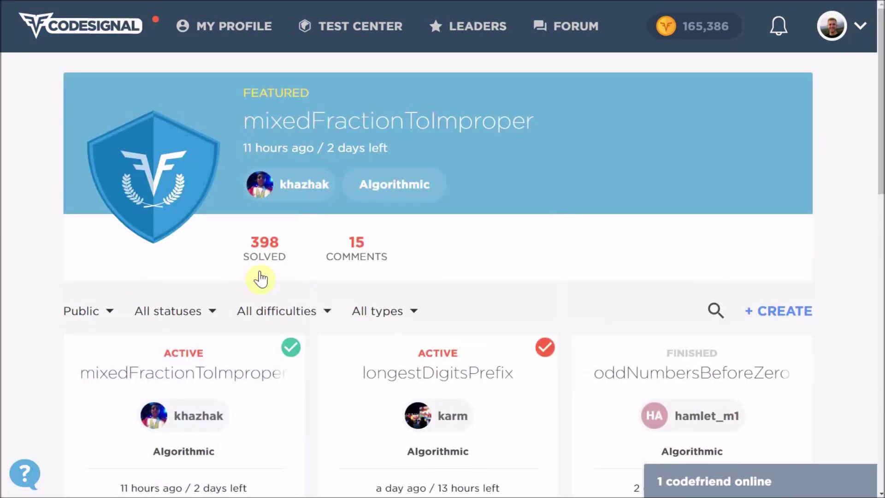
{"action": "scroll", "coordinate": [425, 304], "scroll_direction": "down", "scroll_amount": 2}
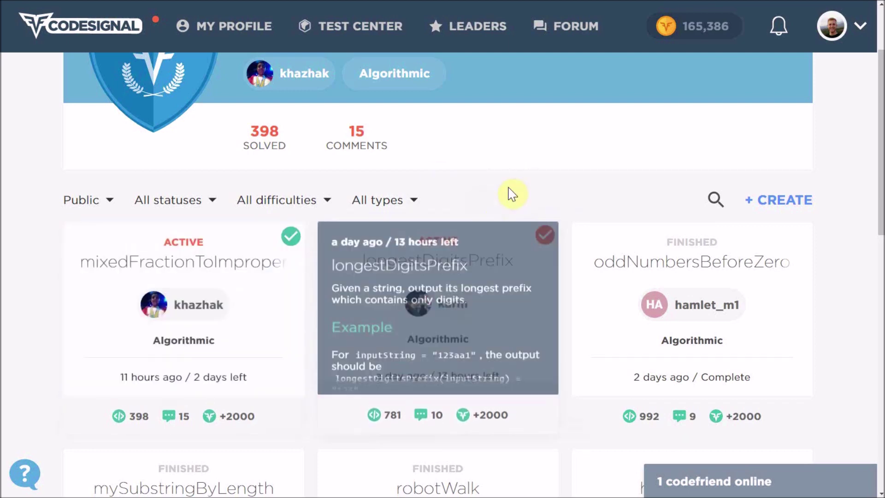
{"action": "scroll", "coordinate": [529, 197], "scroll_direction": "down", "scroll_amount": 1}
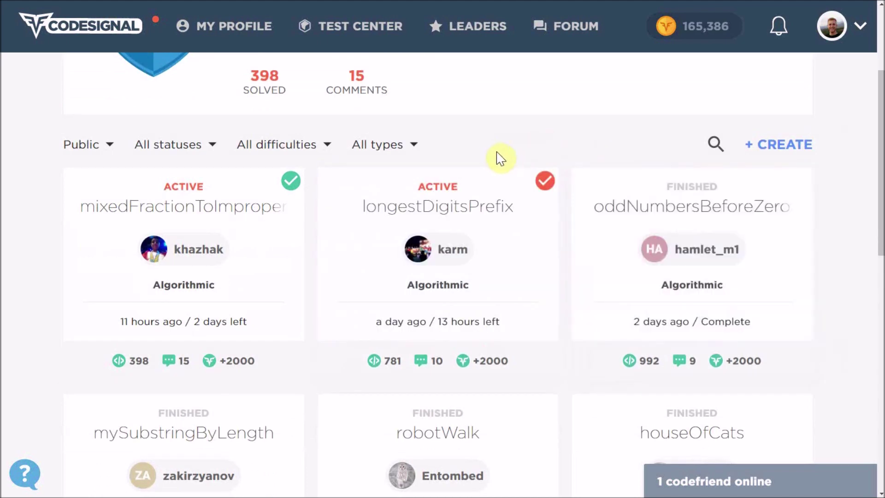
{"action": "scroll", "coordinate": [499, 159], "scroll_direction": "up", "scroll_amount": 1}
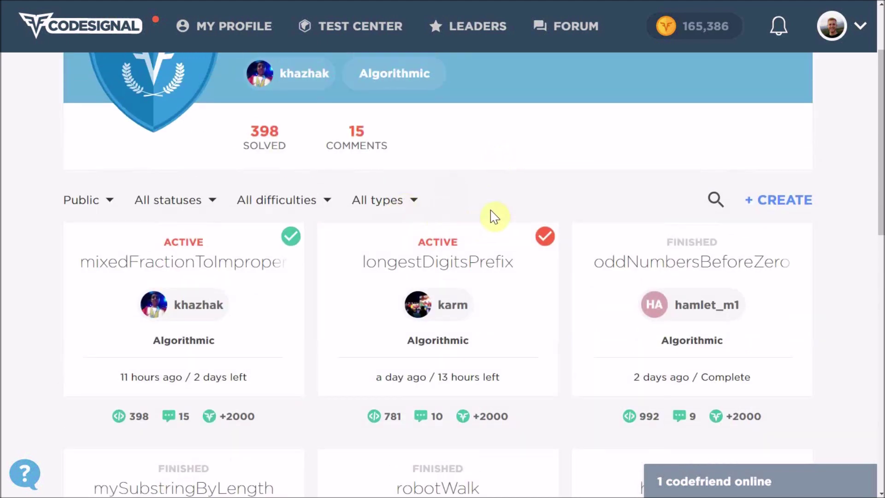